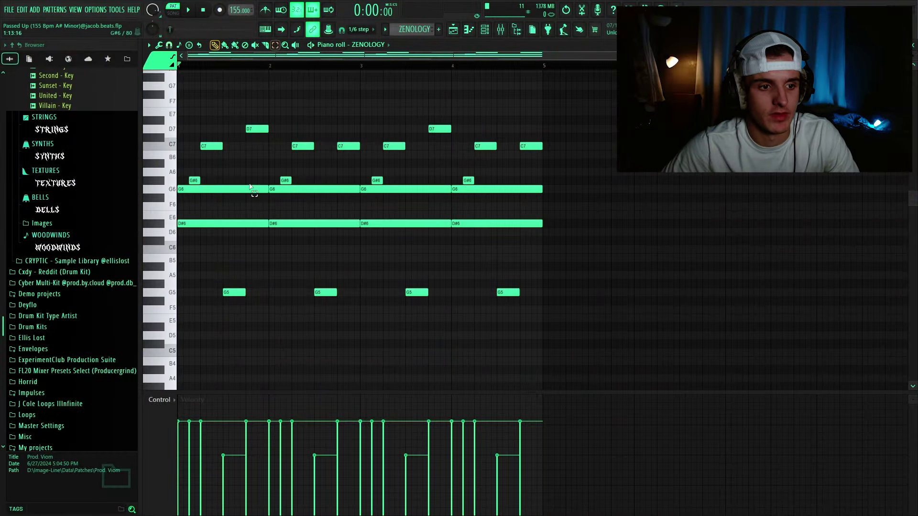
# - Delete the short melody notes above G6 and all the G5 notes, and play back the sustained D#6 and G6 notes alone
pyautogui.moveTo(187, 109); pyautogui.dragTo(587, 184)
pyautogui.press('Delete')
pyautogui.moveTo(240, 281); pyautogui.dragTo(617, 336)
pyautogui.press('Delete')
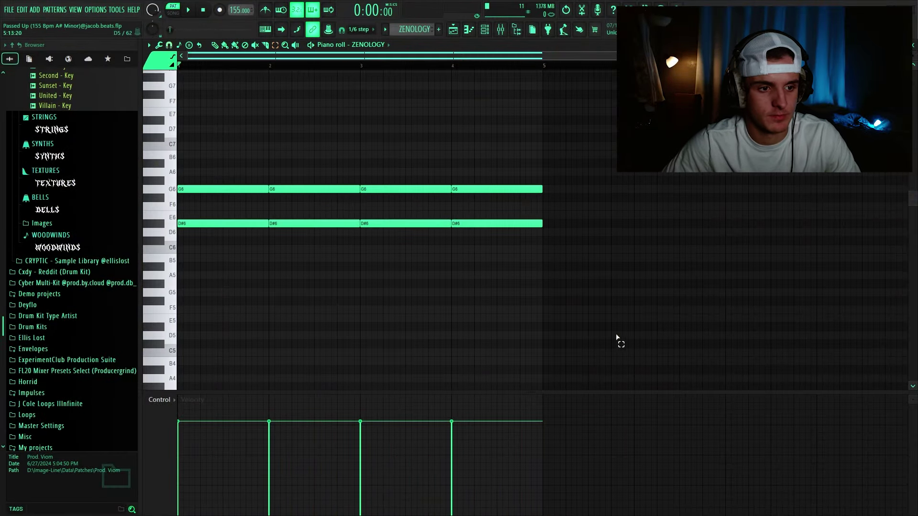
pyautogui.press('space')
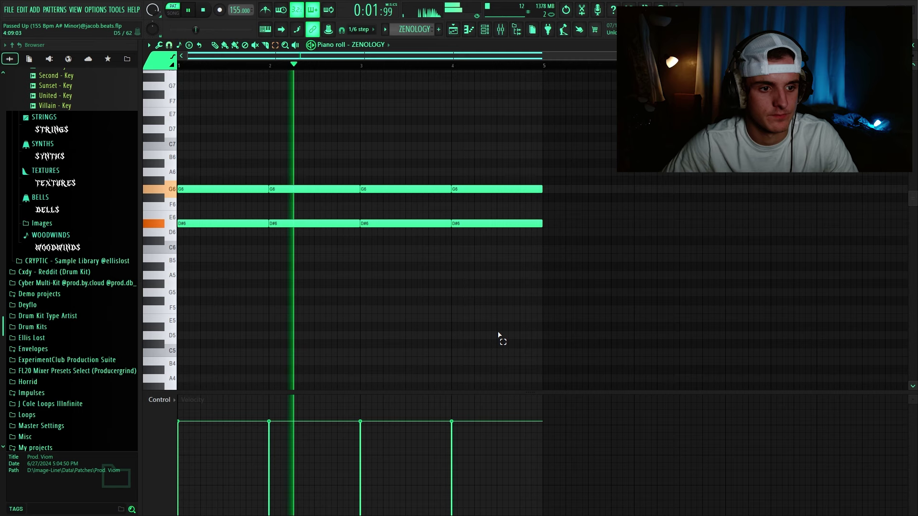
pyautogui.press('space')
# - Undo the deletion of the G5 notes and play them together with the sustained D#6 and G6 notes
pyautogui.hotkey('ctrl', 'z')
pyautogui.moveTo(211, 281); pyautogui.dragTo(523, 313)
pyautogui.press('space')
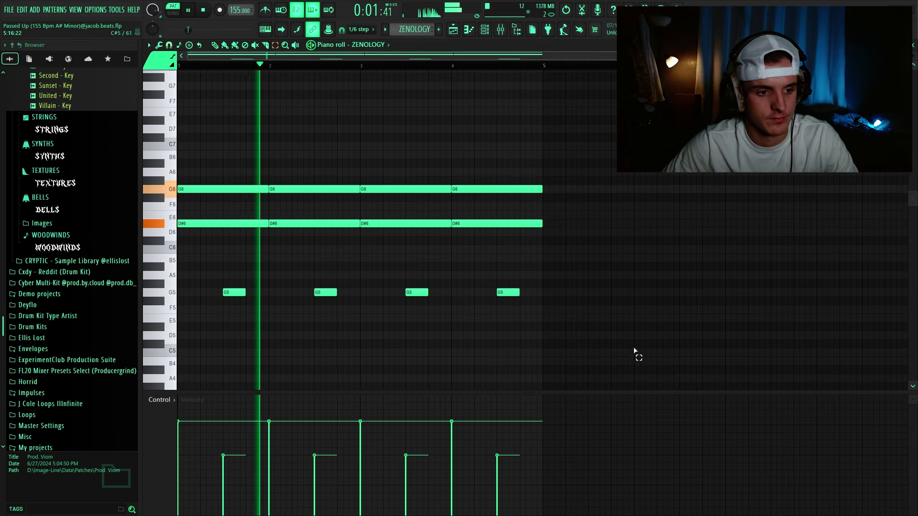
pyautogui.press('space')
# - Restore the short melody notes above G6 and play back the full four-bar pattern
pyautogui.hotkey('ctrl', 'v')
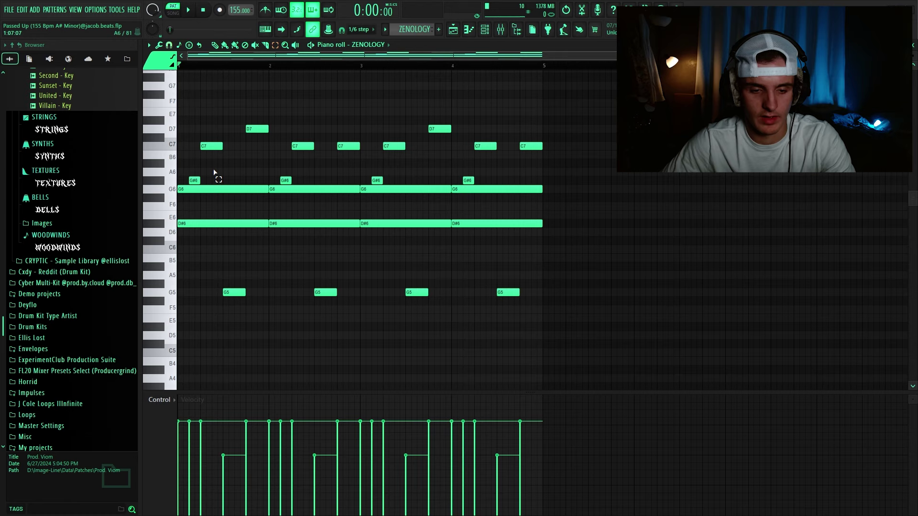
pyautogui.press('space')
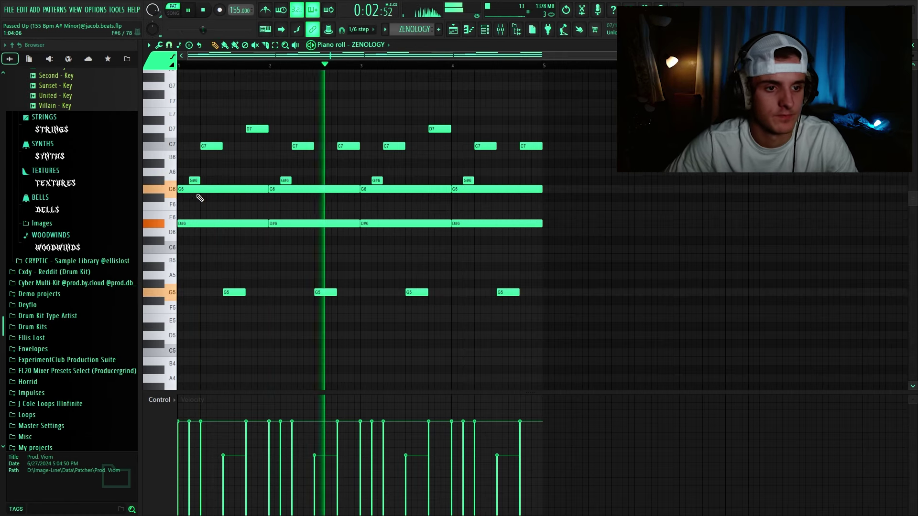
pyautogui.press('space')
# - Delete the sustained D#6 and G6 notes and the G5 notes to isolate the short melody notes
pyautogui.click(251, 224)
pyautogui.moveTo(242, 195); pyautogui.dragTo(450, 268)
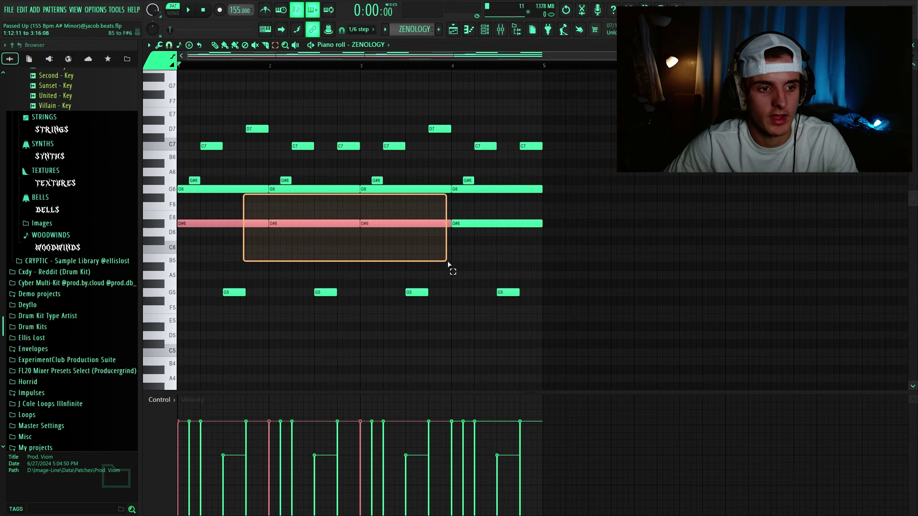
pyautogui.press('Delete')
pyautogui.moveTo(228, 189); pyautogui.dragTo(475, 232)
pyautogui.press('Delete')
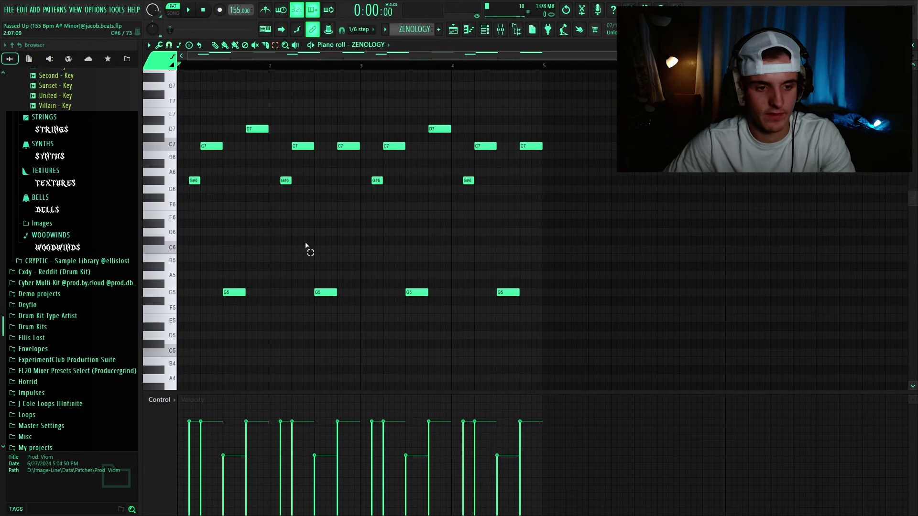
pyautogui.moveTo(218, 284); pyautogui.dragTo(532, 317)
pyautogui.press('Delete')
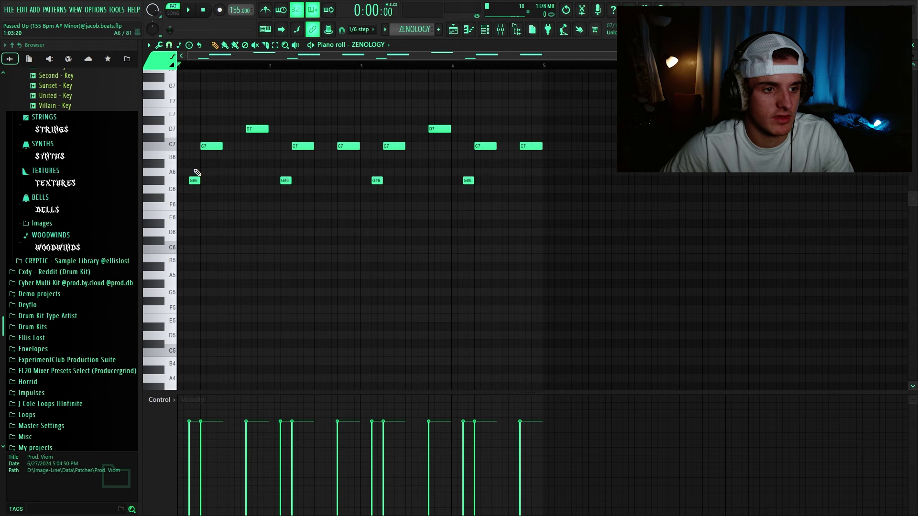
# - Try an A#6 note after the first G#6 with the first C7 moved one step later, play it, and undo both edits
pyautogui.click(204, 163)
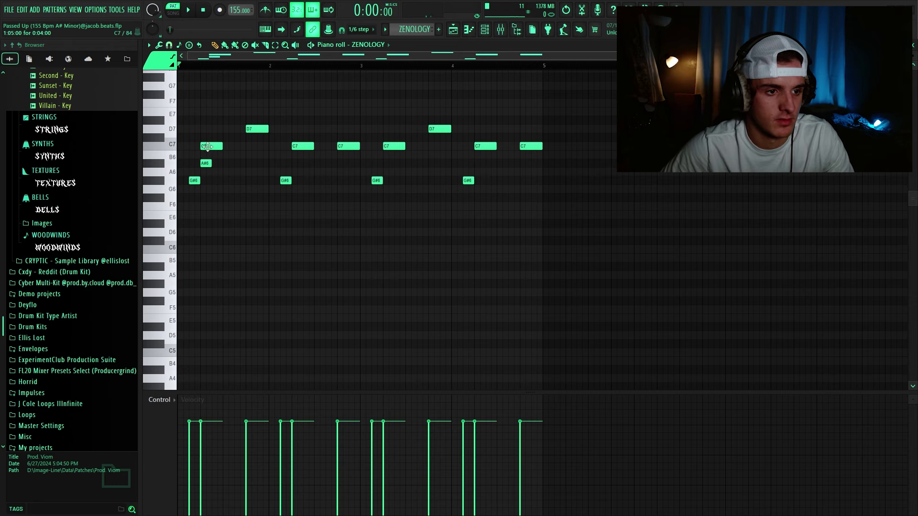
pyautogui.moveTo(209, 146); pyautogui.dragTo(220, 146)
pyautogui.press('space')
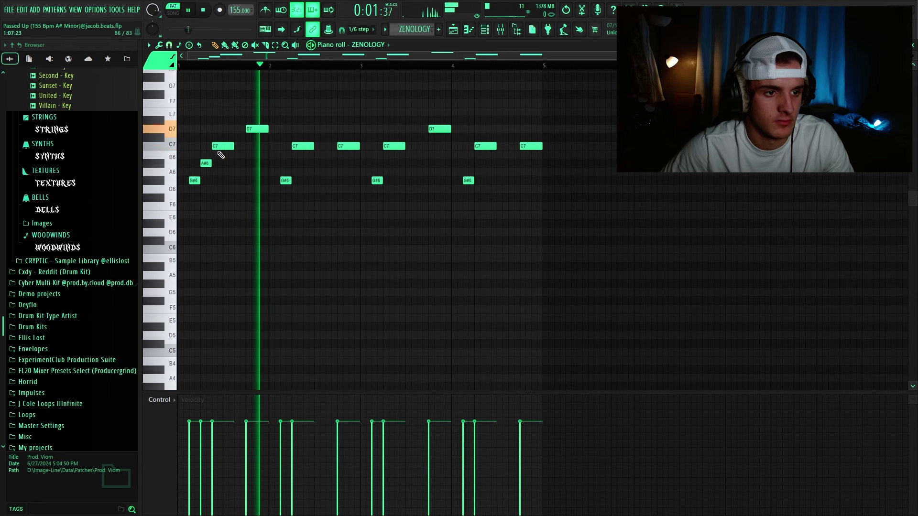
pyautogui.press('space')
pyautogui.hotkey('ctrl', 'z')
pyautogui.hotkey('ctrl', 'z')
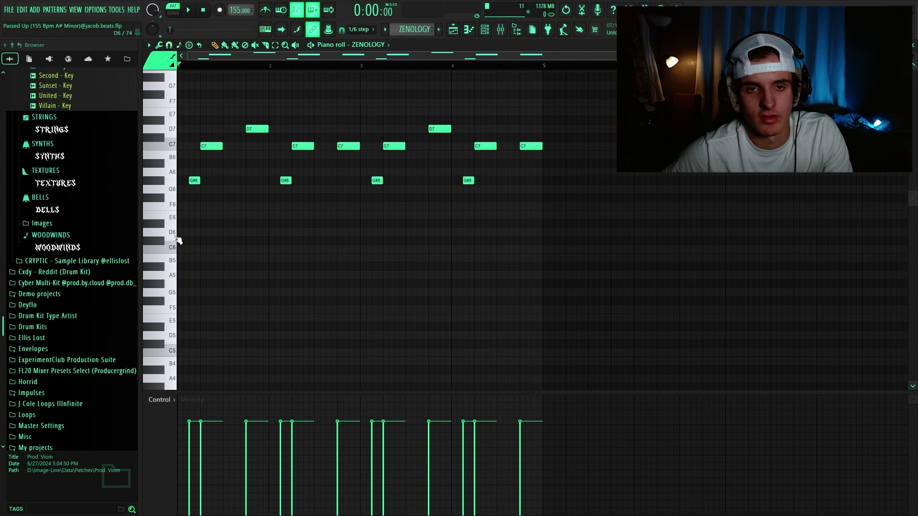
# - Play the isolated melody briefly, and undo the deletions to restore the sustained notes and the G5 notes
pyautogui.press('space')
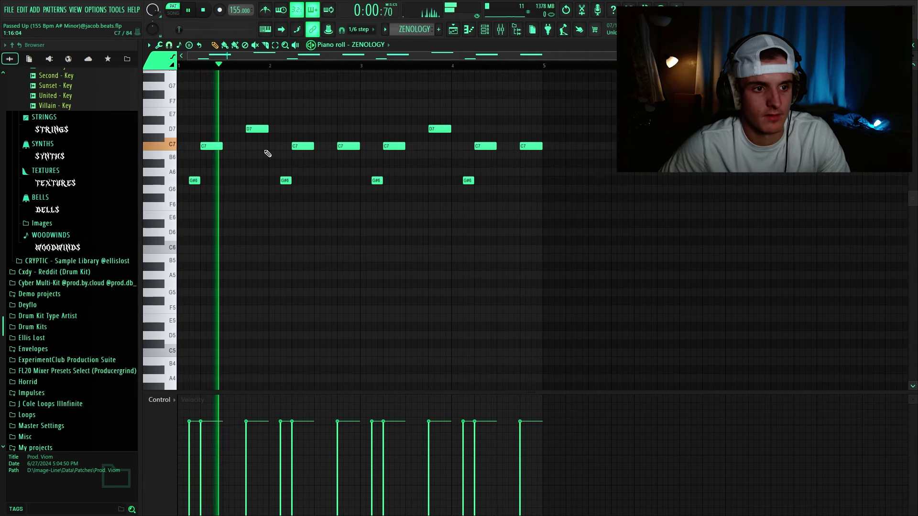
pyautogui.press('space')
pyautogui.moveTo(251, 108); pyautogui.dragTo(260, 183)
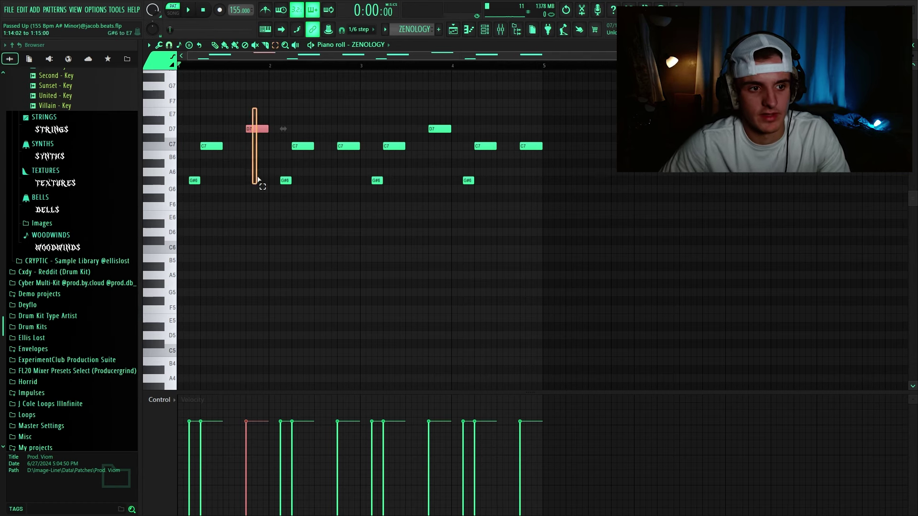
pyautogui.hotkey('ctrl', 'z')
pyautogui.hotkey('ctrl', 'z')
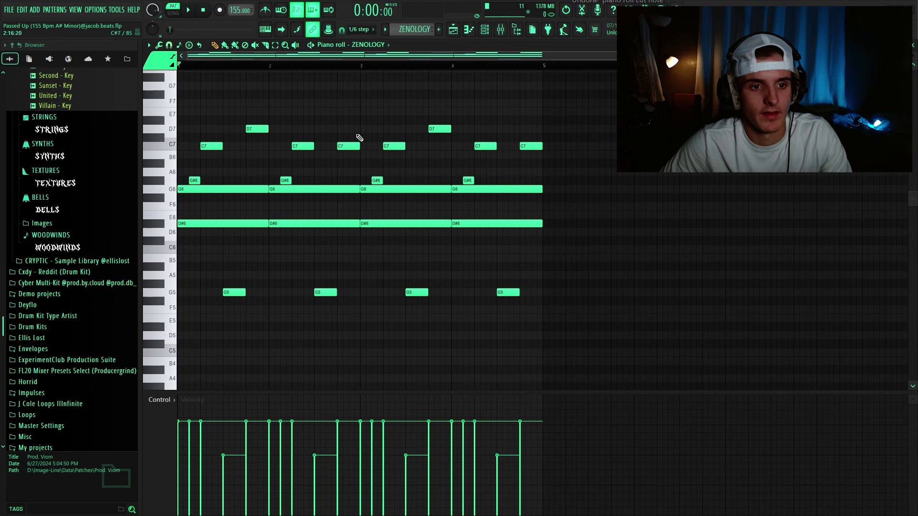
# - Try moving the D7 note at the end of bar 1 down to C7, play the pattern, and undo the move
pyautogui.moveTo(293, 145); pyautogui.dragTo(342, 180)
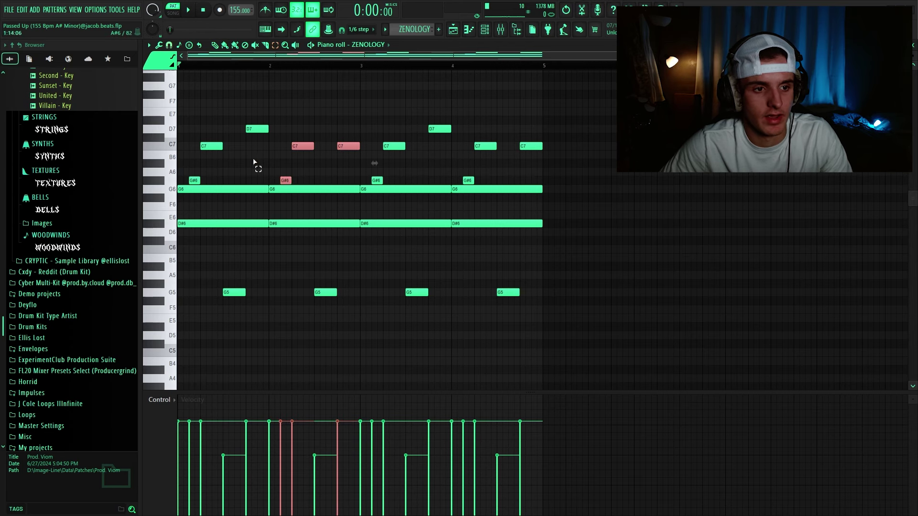
pyautogui.click(257, 129)
pyautogui.moveTo(257, 132); pyautogui.dragTo(257, 146)
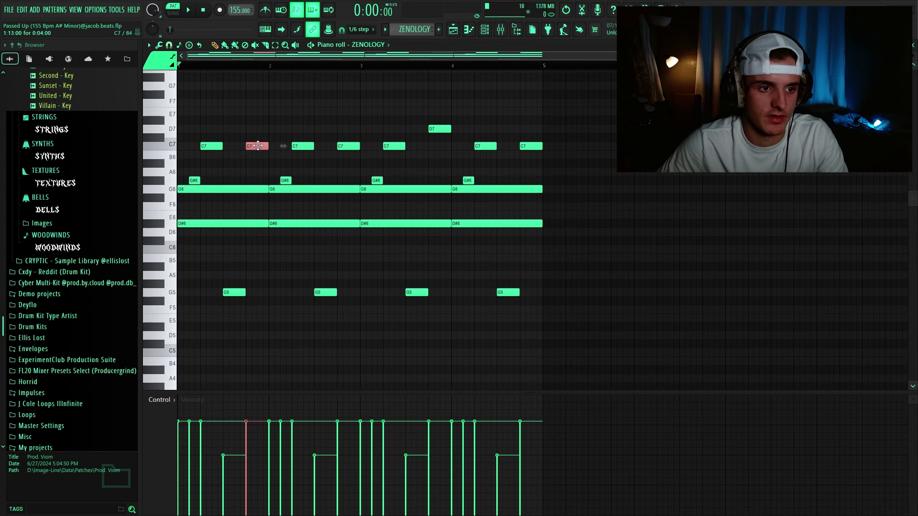
pyautogui.keyDown('ctrl'); pyautogui.click(272, 102); pyautogui.keyUp('ctrl')
pyautogui.press('space')
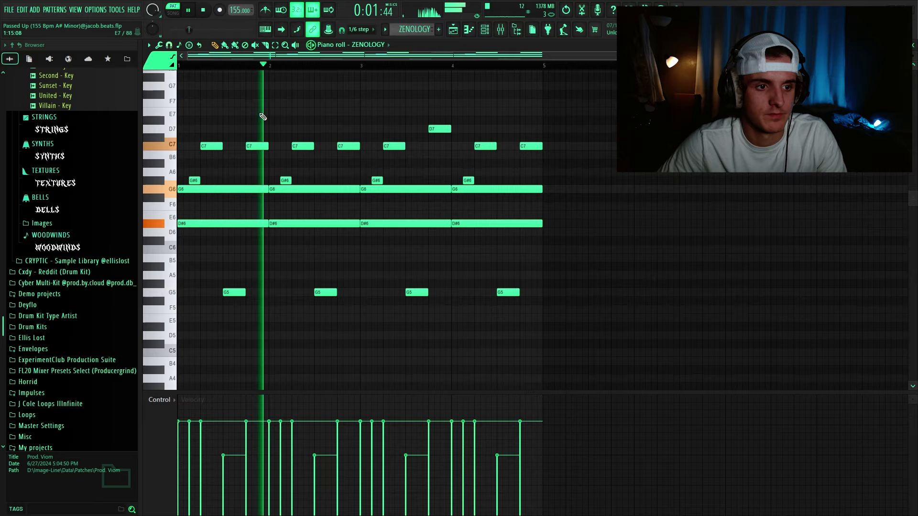
pyautogui.press('space')
pyautogui.hotkey('ctrl', 'z')
pyautogui.click(272, 103)
pyautogui.hotkey('ctrl', 'z')
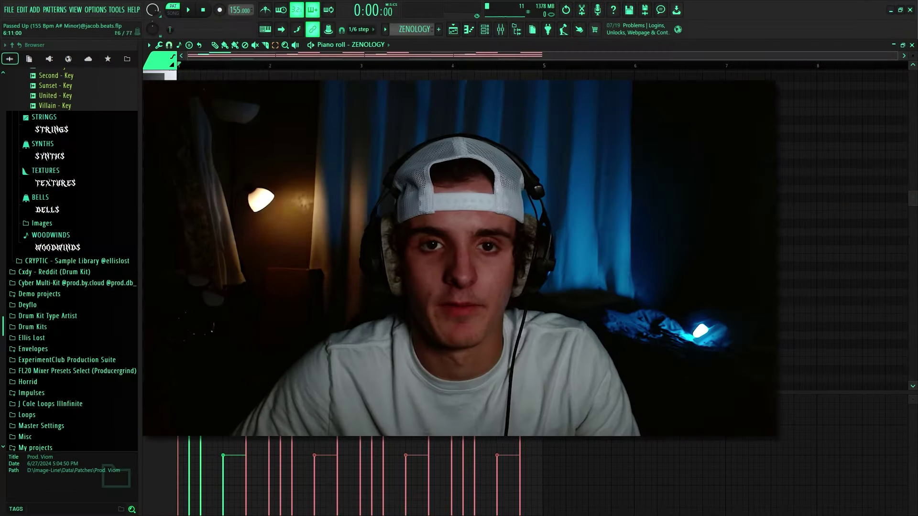
# - Switch to the playlist and play the soloed Pattern 1 audio clip on Track 3
pyautogui.click(853, 160)
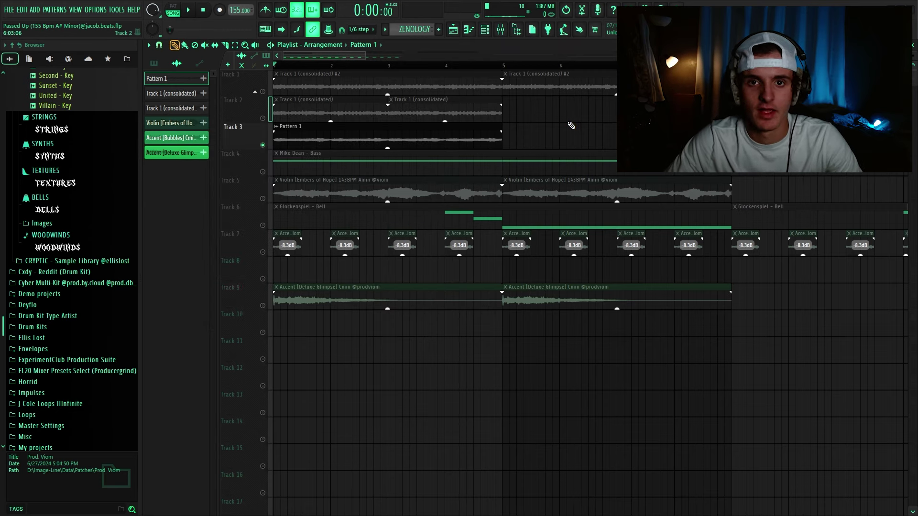
pyautogui.press('space')
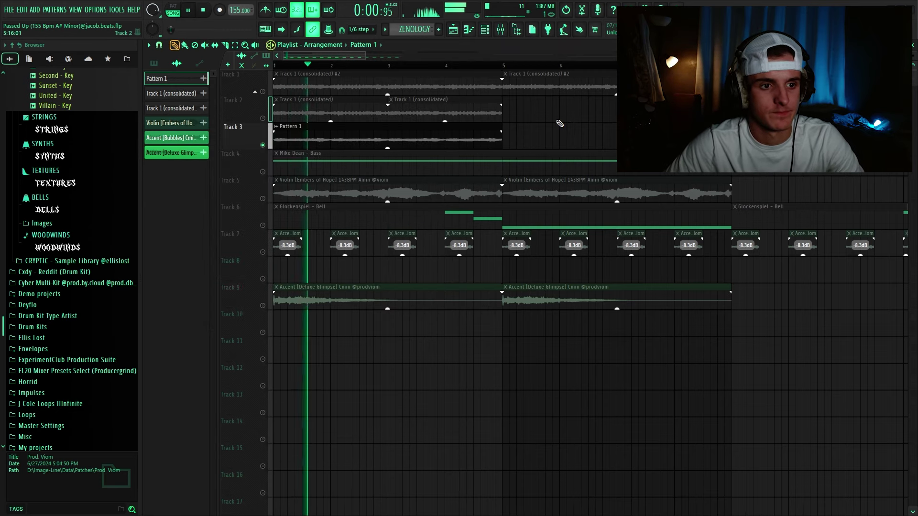
pyautogui.press('space')
# - Open the Pattern 1 clip's settings and mixer insert, and inspect the preset chosen in its Portal effect
pyautogui.doubleClick(364, 131)
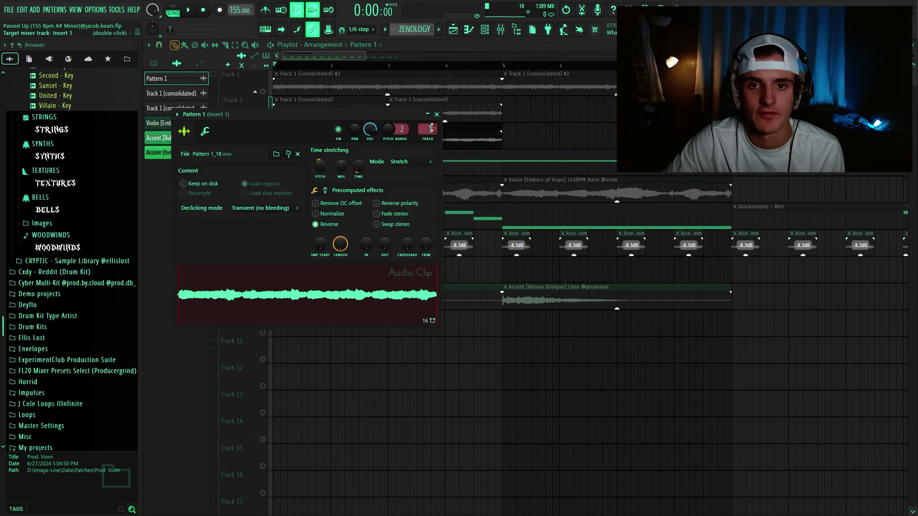
pyautogui.doubleClick(431, 128)
pyautogui.click(793, 182)
pyautogui.click(793, 182)
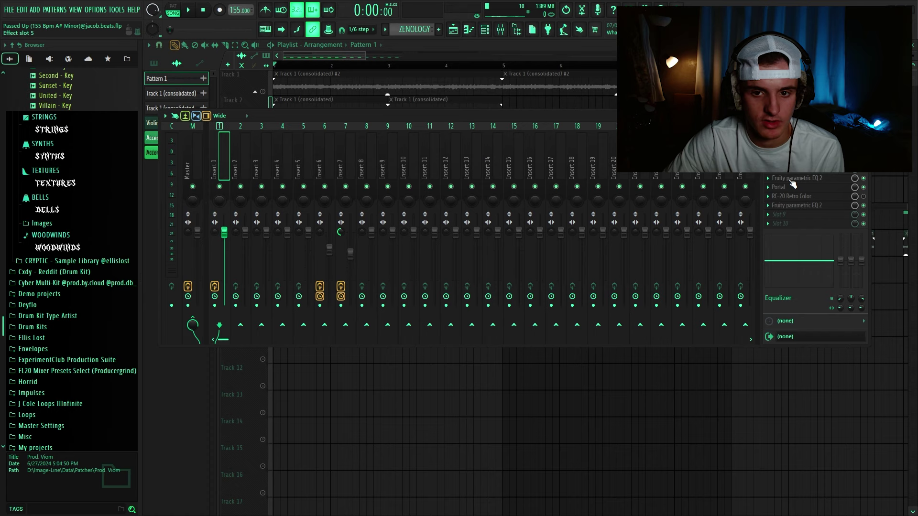
pyautogui.click(790, 189)
pyautogui.click(662, 119)
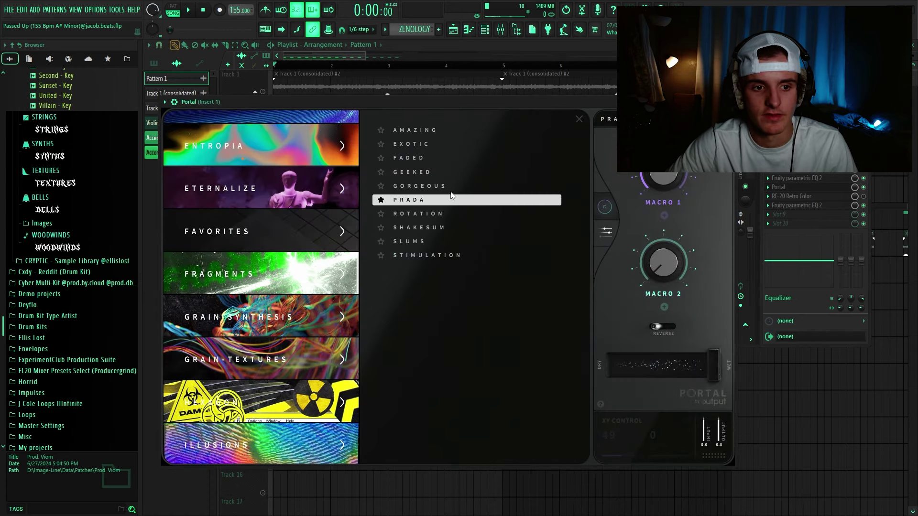
pyautogui.press('Escape')
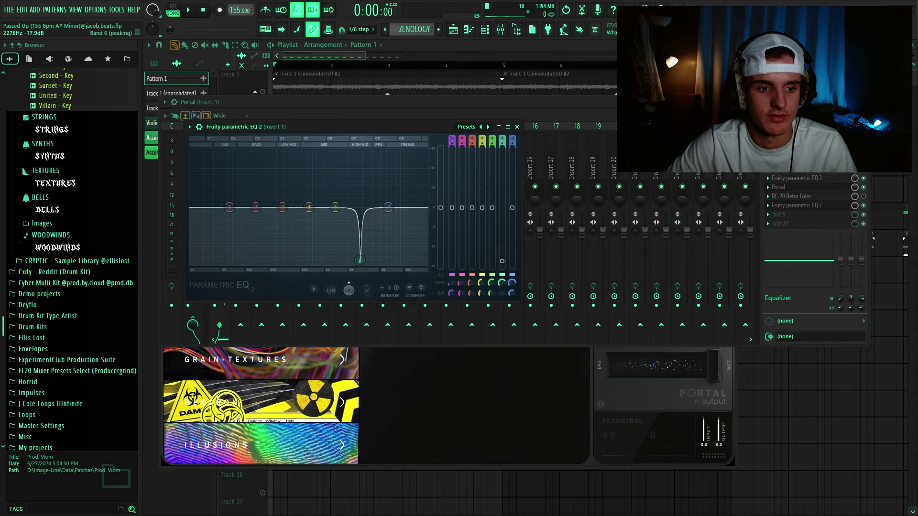
# - Bypass the Fruity parametric EQ 2 below RC-20 Retro Color on Insert 1 and play the clip to hear the difference
pyautogui.click(864, 205)
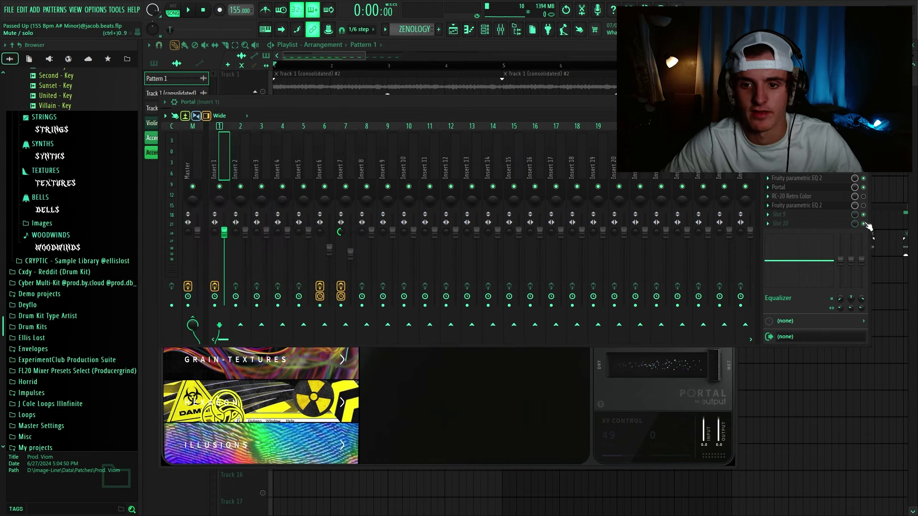
pyautogui.press('space')
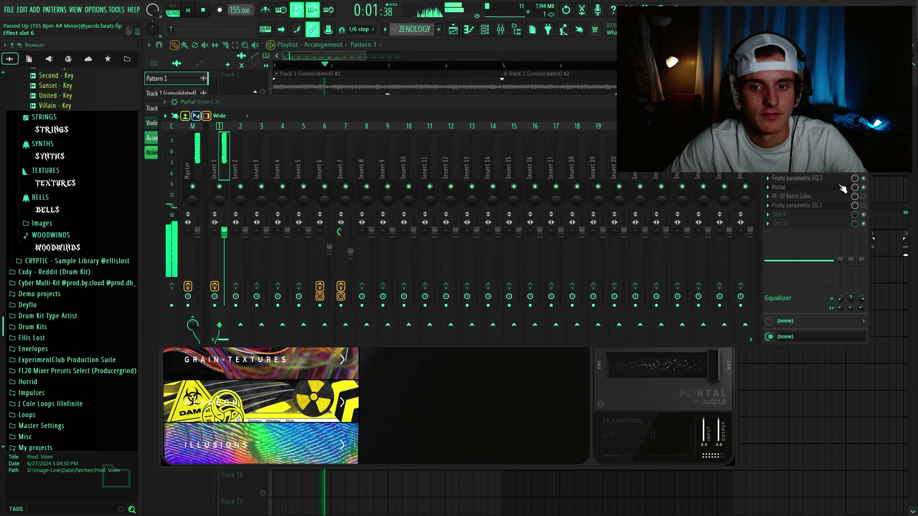
pyautogui.press('space')
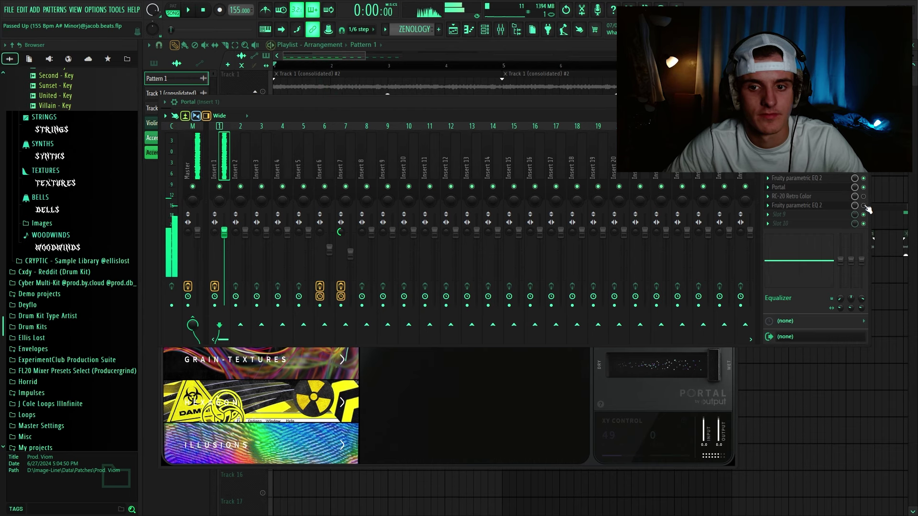
pyautogui.press('space')
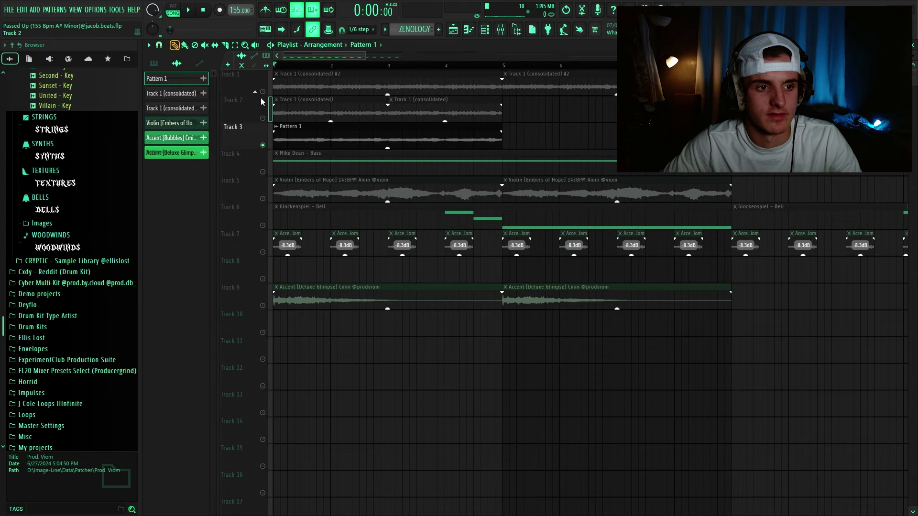
# - Collapse the tracks grouped under Track 1, unmute Track 1, and play its consolidated audio clip
pyautogui.click(255, 91)
pyautogui.click(263, 92)
pyautogui.click(299, 86)
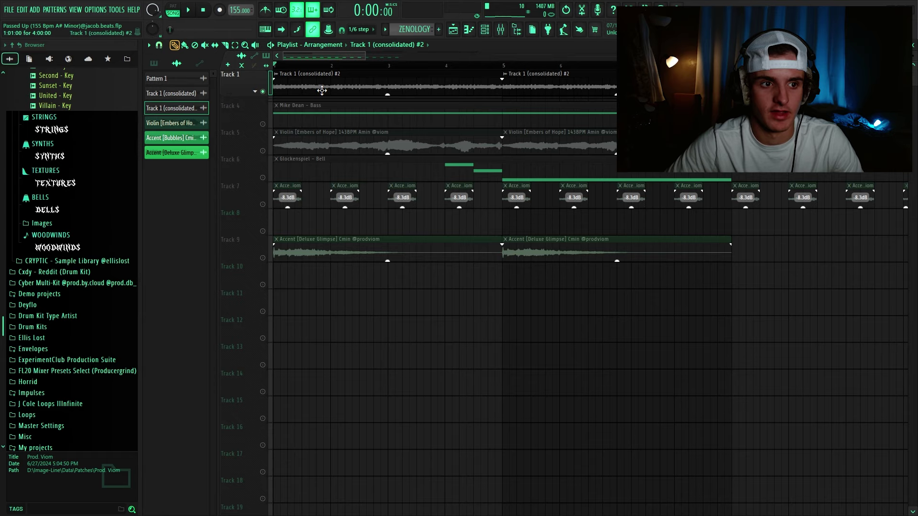
pyautogui.press('space')
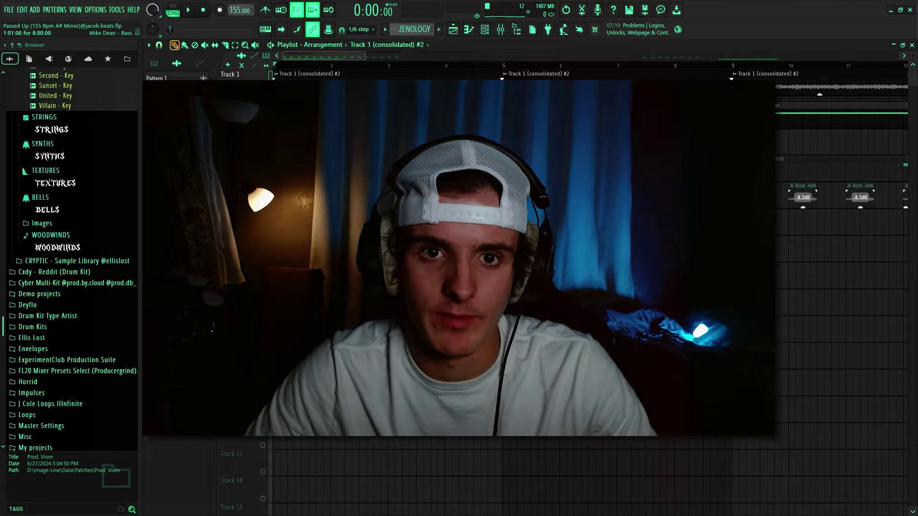
# - Play Track 1 together with the Mike Dean - Bass clip on Track 4, and examine the bass notes in the piano roll
pyautogui.press('space')
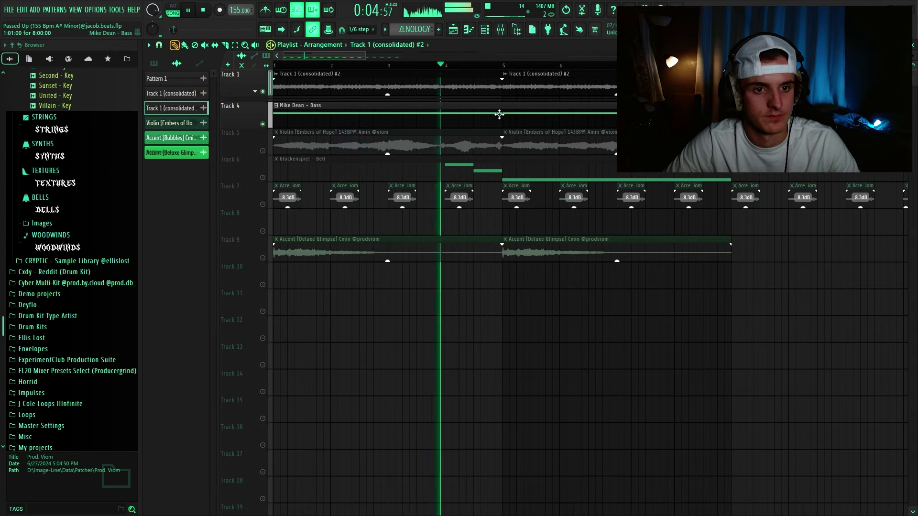
pyautogui.doubleClick(478, 115)
pyautogui.scroll(-2, 487, 69)
pyautogui.press('space')
pyautogui.scroll(-3, 437, 78)
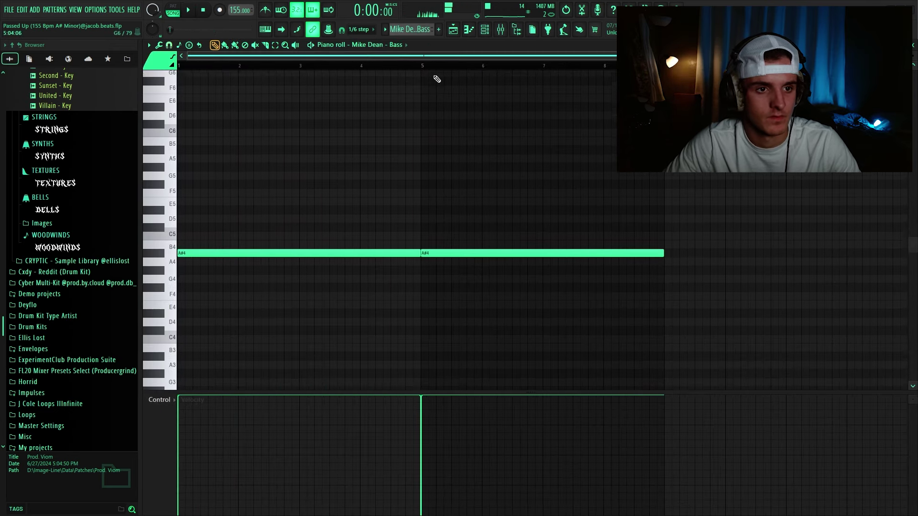
# - Inspect the Mike Dean - Bass channel's volume envelope settings, and close the windows to return to the playlist
pyautogui.press('F6')
pyautogui.click(292, 307)
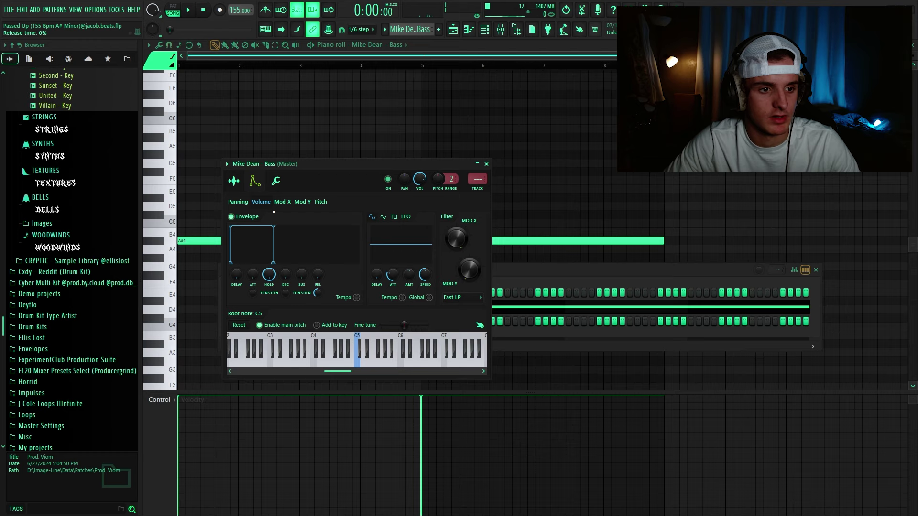
pyautogui.press('Escape')
pyautogui.press('Escape')
pyautogui.press('Escape')
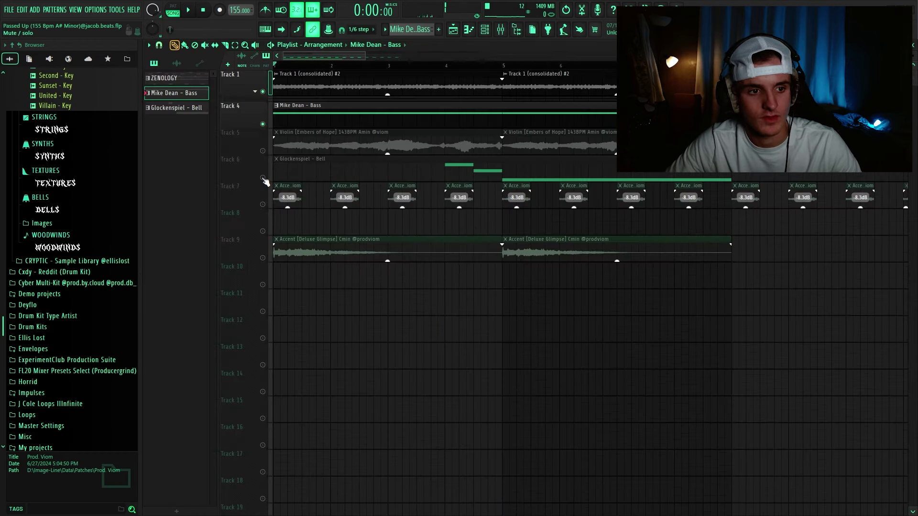
# - Unmute Track 6 with the Glockenspiel - Bell clip
pyautogui.click(263, 178)
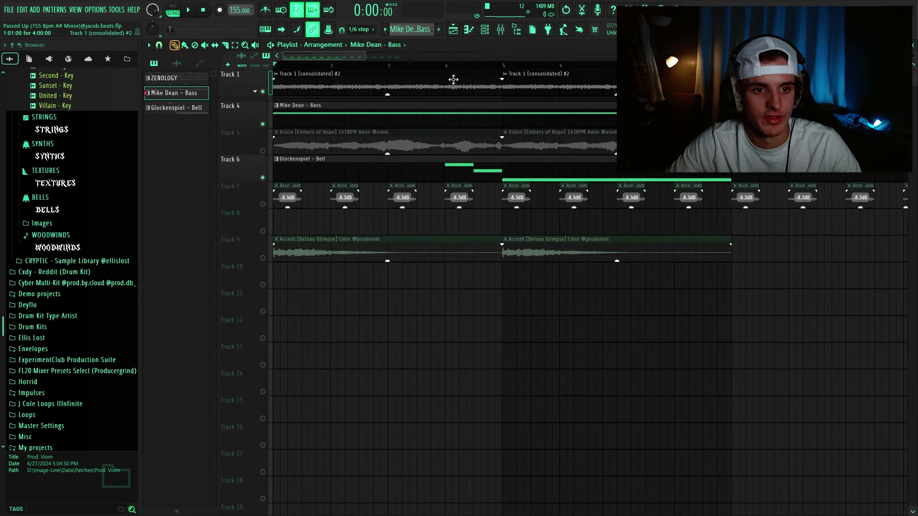
# - Examine the Glockenspiel - Bell notes in the piano roll, and play the arrangement from midway through bar 3
pyautogui.doubleClick(443, 171)
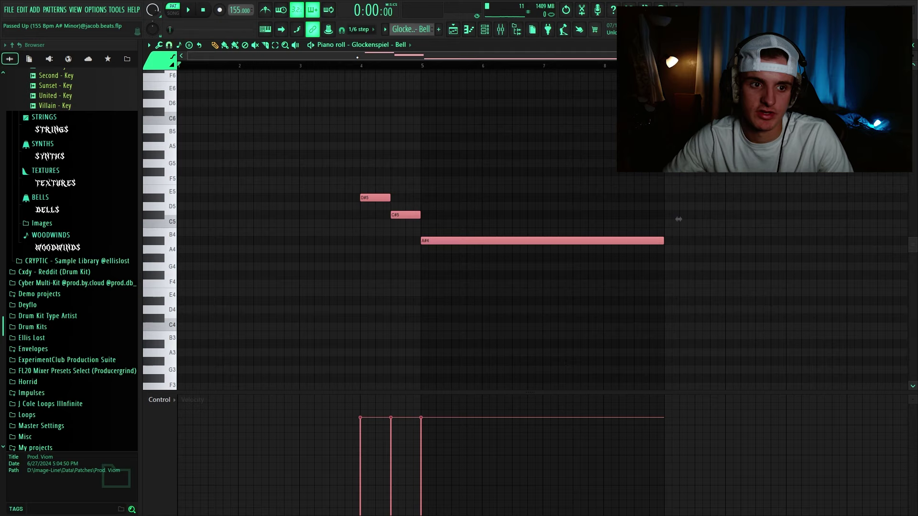
pyautogui.click(362, 65)
pyautogui.press('space')
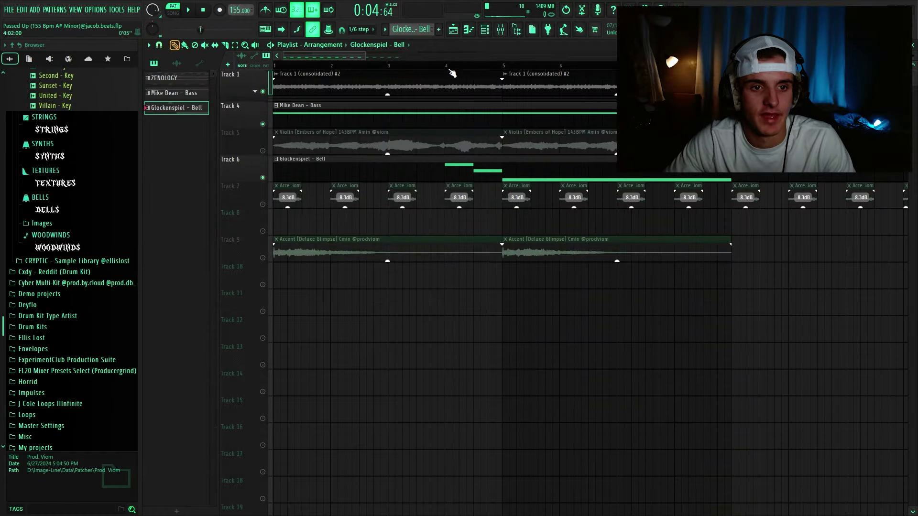
pyautogui.click(424, 67)
pyautogui.click(417, 67)
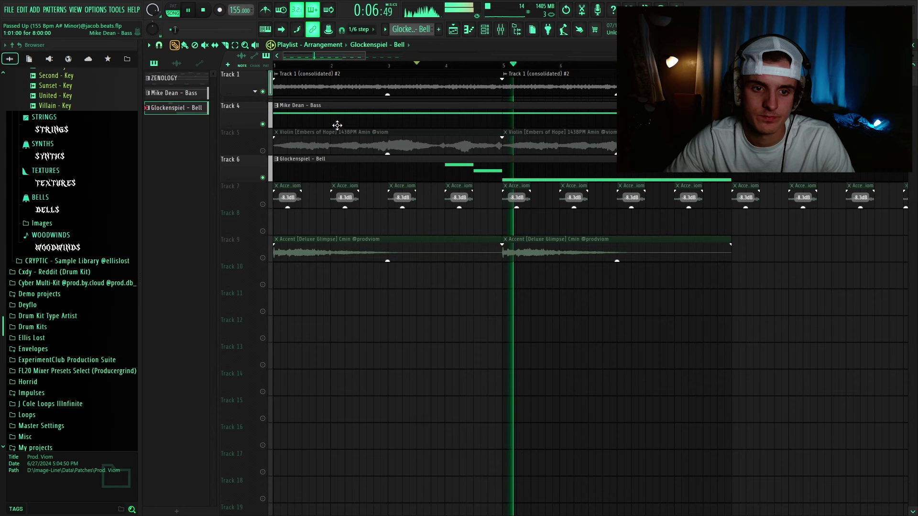
pyautogui.press('space')
# - Solo Track 7 with the Accent [Bubbles] clips and play it on its own
pyautogui.click(262, 204)
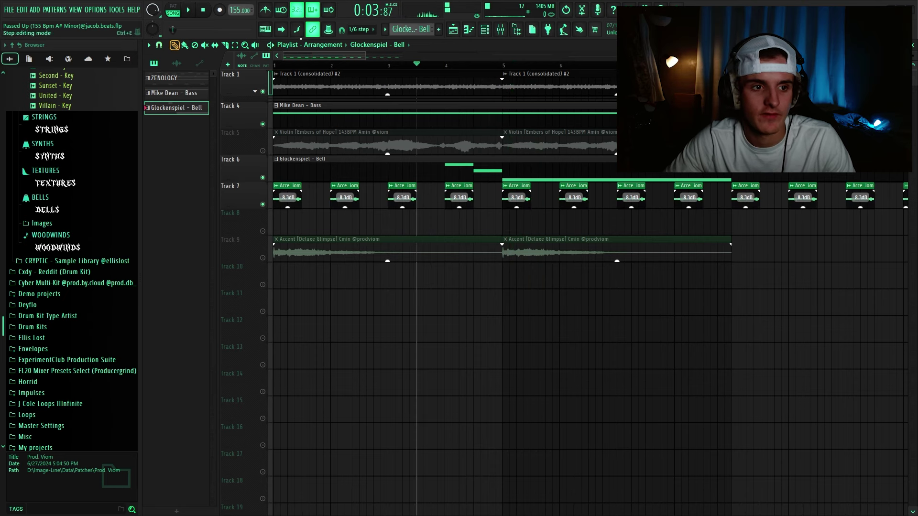
pyautogui.rightClick(263, 204)
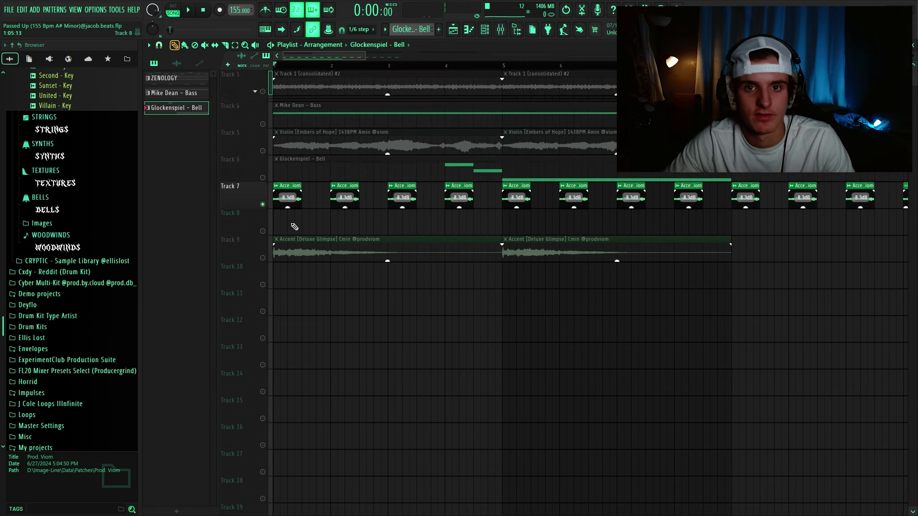
pyautogui.press('space')
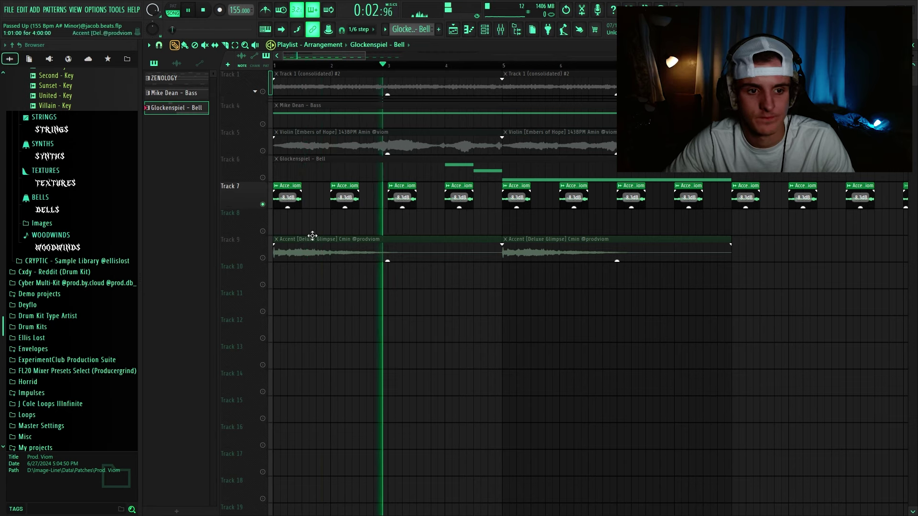
pyautogui.press('space')
# - Inspect the Accent [Bubbles] clip's settings and its Insert 7 reverb and RC-20 Retro Color effects, and preview the original sample in the browser
pyautogui.doubleClick(398, 197)
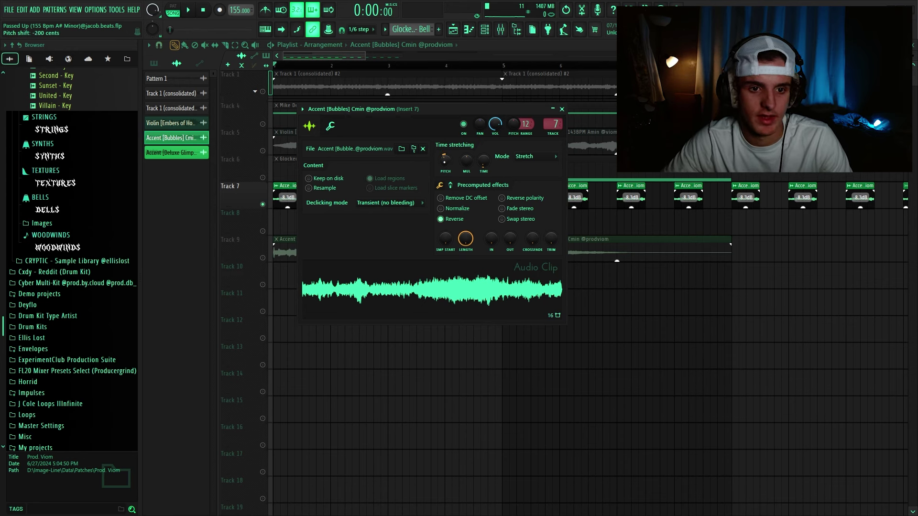
pyautogui.click(555, 120)
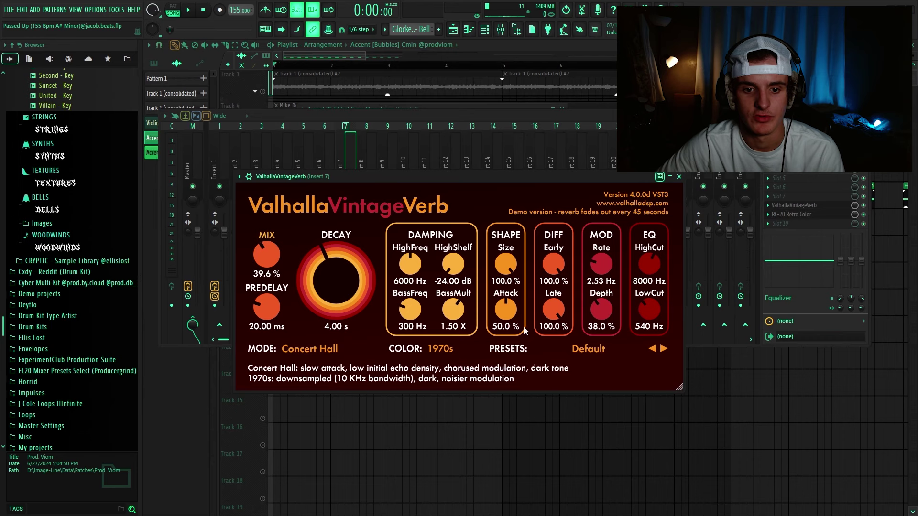
pyautogui.click(797, 215)
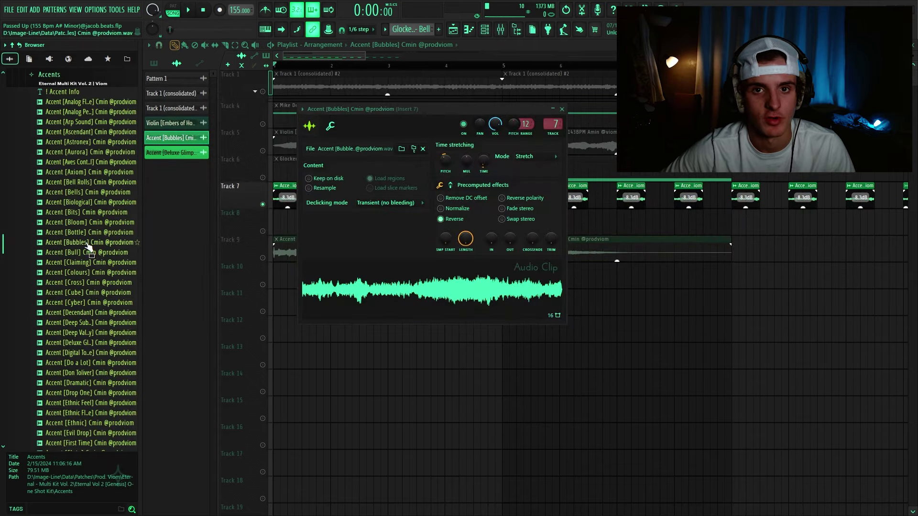
pyautogui.click(89, 243)
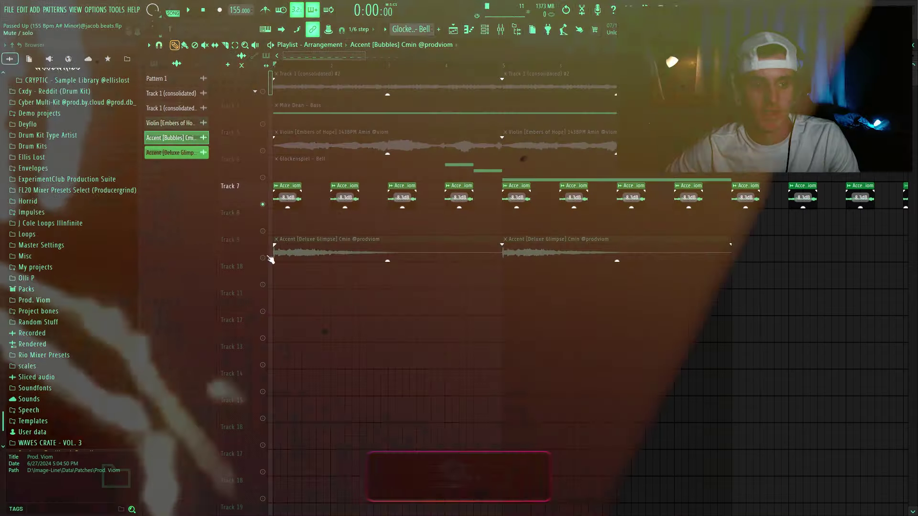
# - Solo Track 9 with the Accent [Deluxe Glimpse] clips, and play it together with the Glockenspiel - Bell on Track 6
pyautogui.click(270, 258)
pyautogui.click(333, 253)
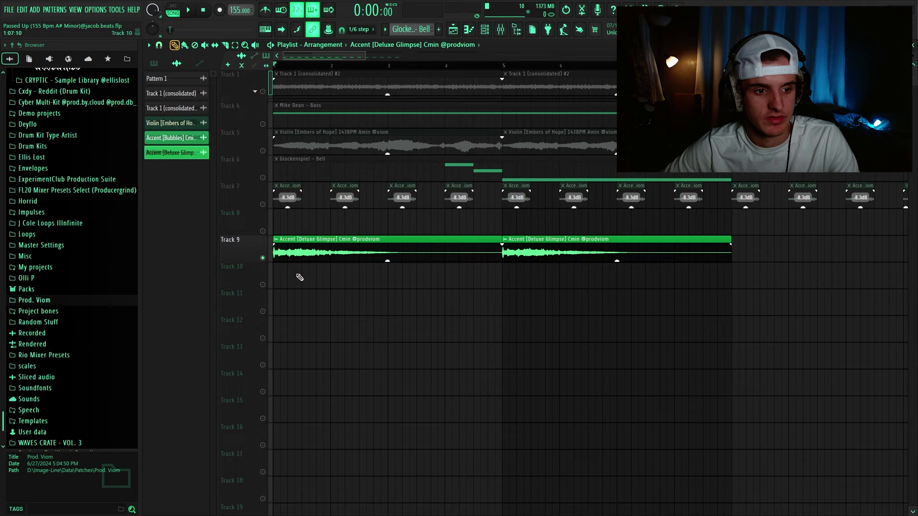
pyautogui.press('space')
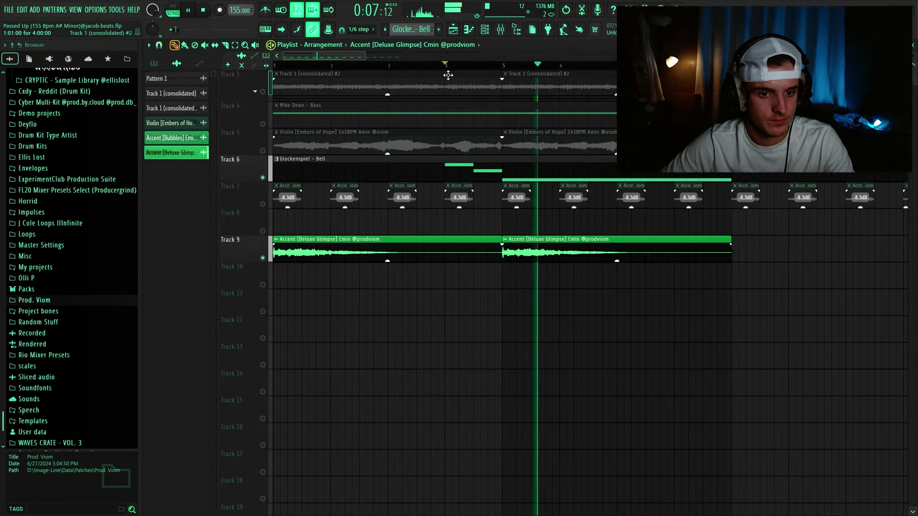
pyautogui.press('space')
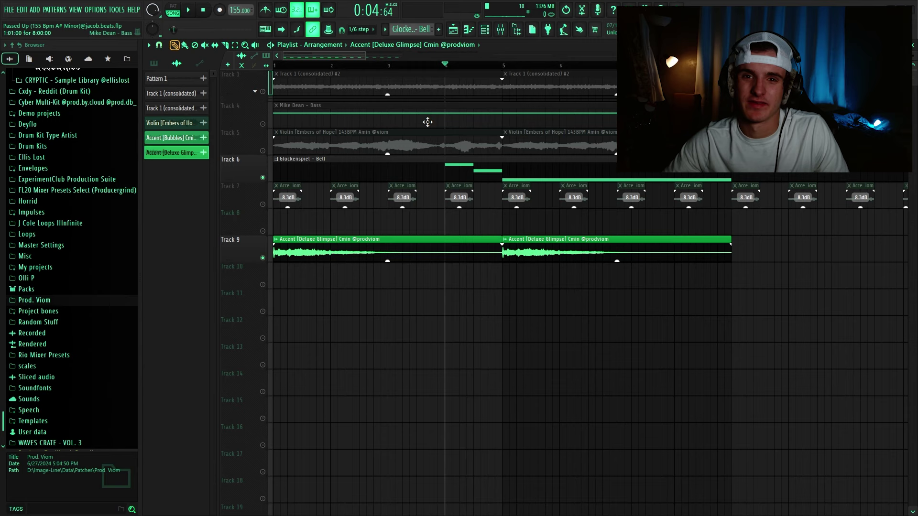
# - Reset the Accent [Deluxe Glimpse] clip's time-stretching pitch and channel pitch, and preview the sample at its original pitch
pyautogui.doubleClick(368, 247)
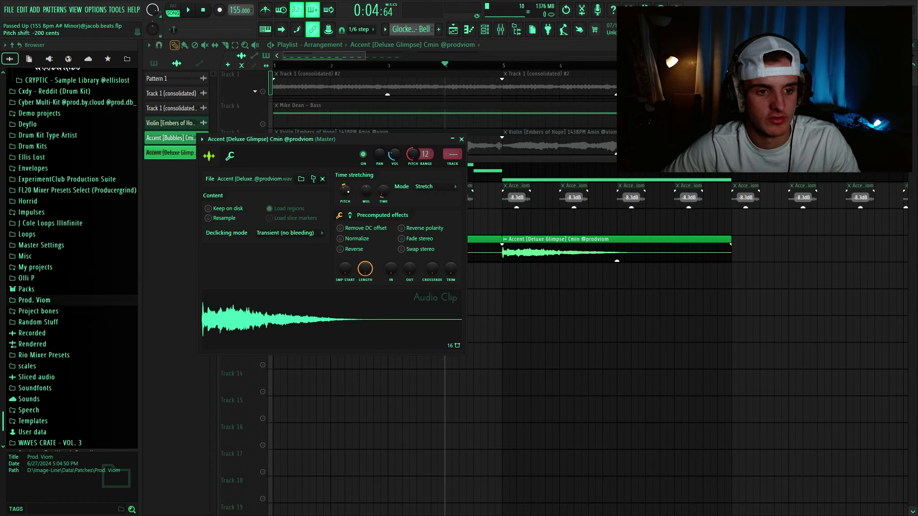
pyautogui.rightClick(347, 191)
pyautogui.click(360, 196)
pyautogui.rightClick(412, 156)
pyautogui.click(421, 161)
pyautogui.click(343, 323)
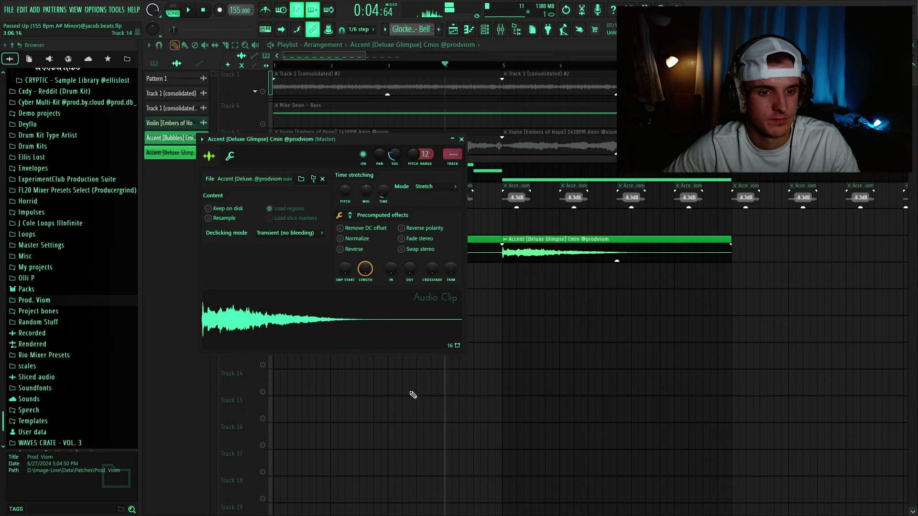
pyautogui.click(461, 139)
pyautogui.press('space')
# - Unmute Track 1 and Track 7, and play them together with Tracks 6 and 9
pyautogui.click(263, 91)
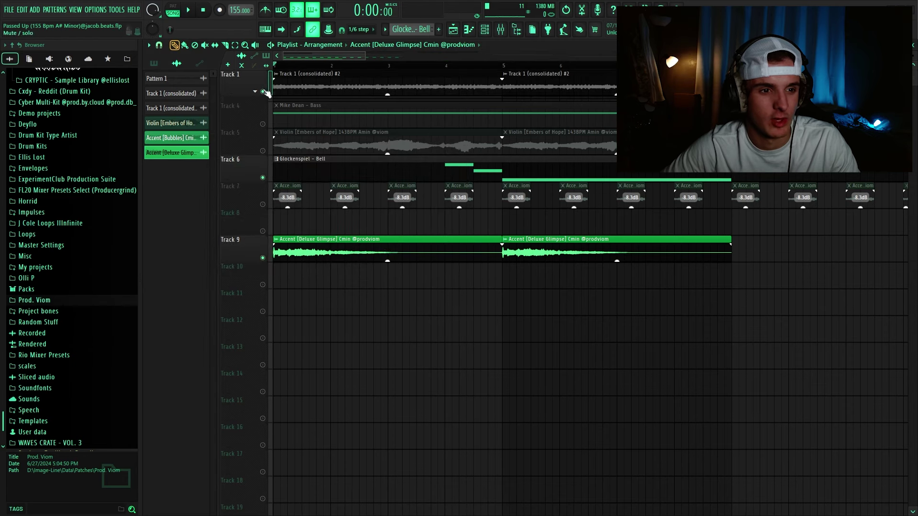
pyautogui.click(262, 204)
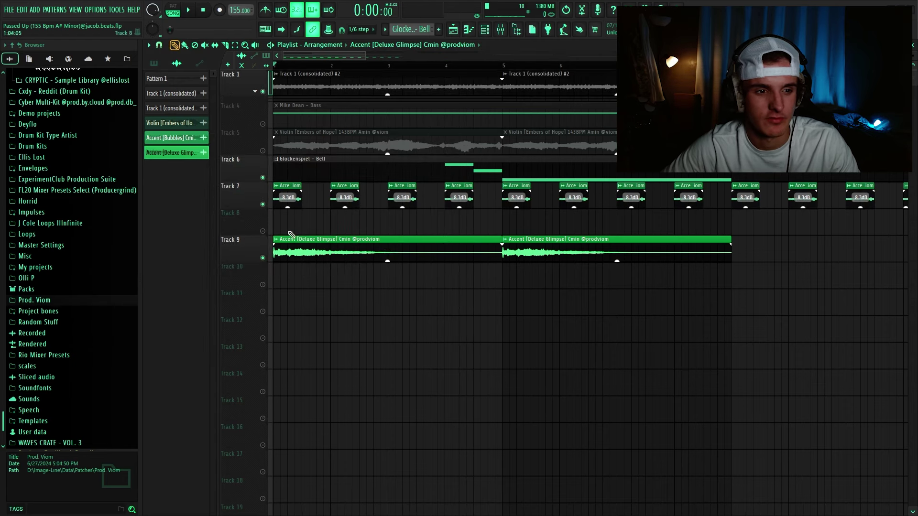
pyautogui.press('space')
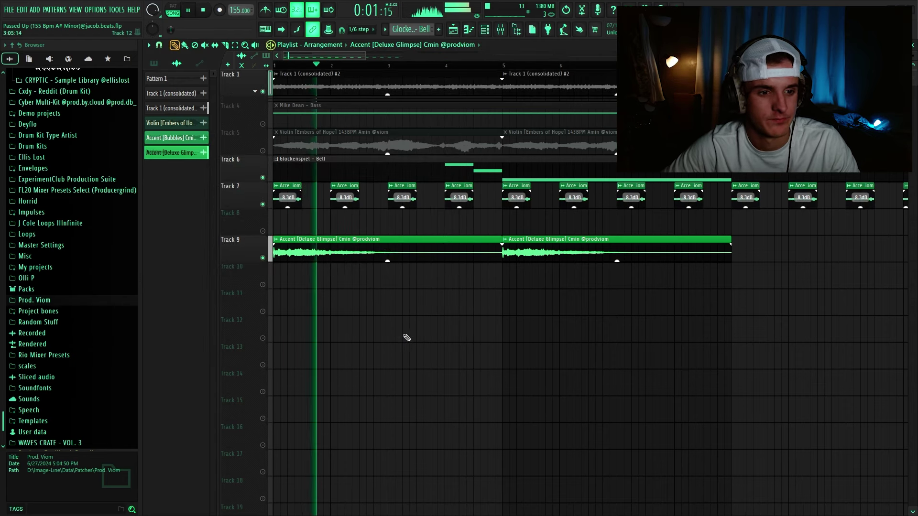
pyautogui.press('space')
# - Check the pitch settings of the Accent [Deluxe Glimpse] clip, and play the active layers again from the start
pyautogui.doubleClick(355, 245)
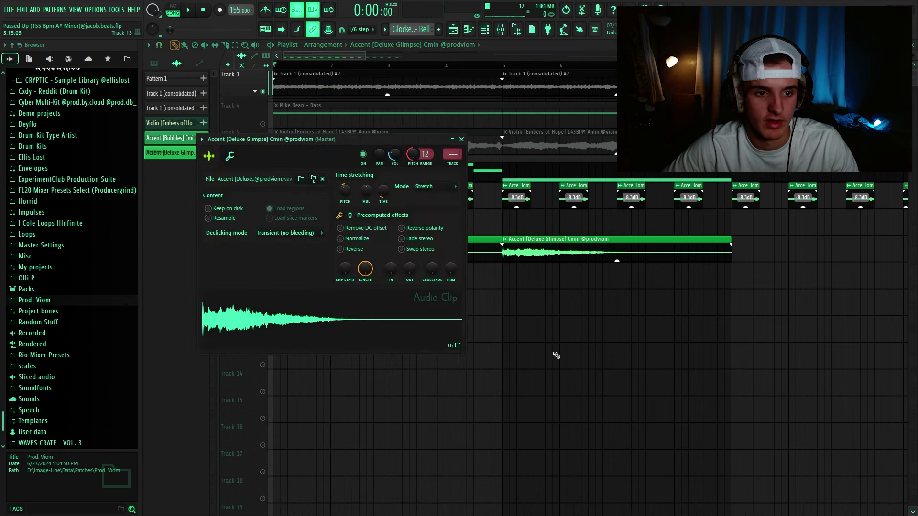
pyautogui.press('space')
pyautogui.click(461, 139)
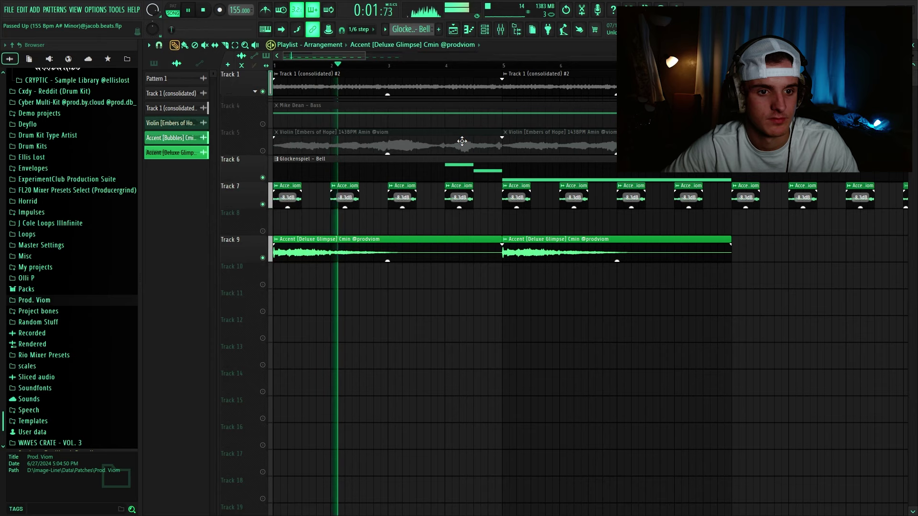
pyautogui.press('space')
# - Solo Track 9 and Track 5 in turn, and inspect the Violin [Embers of Hope] clip's settings
pyautogui.scroll(-2, 533, 224)
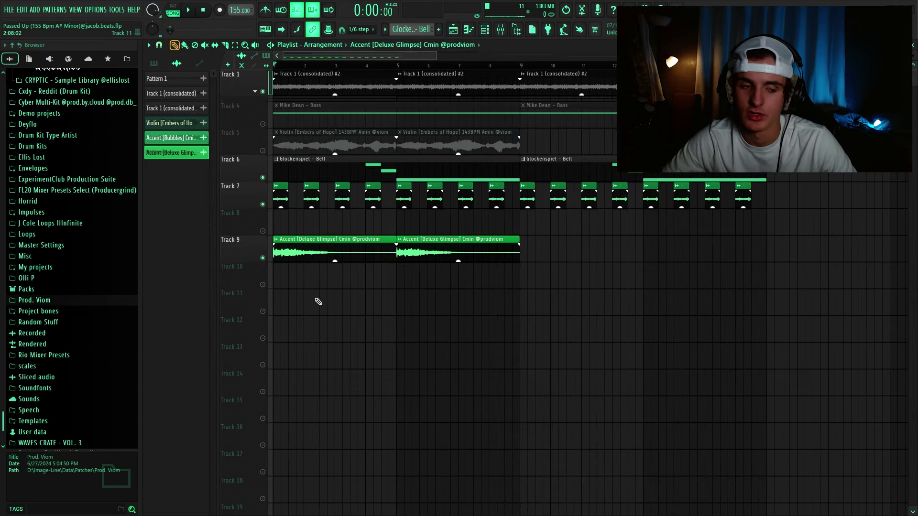
pyautogui.keyDown('ctrl'); pyautogui.click(263, 258); pyautogui.keyUp('ctrl')
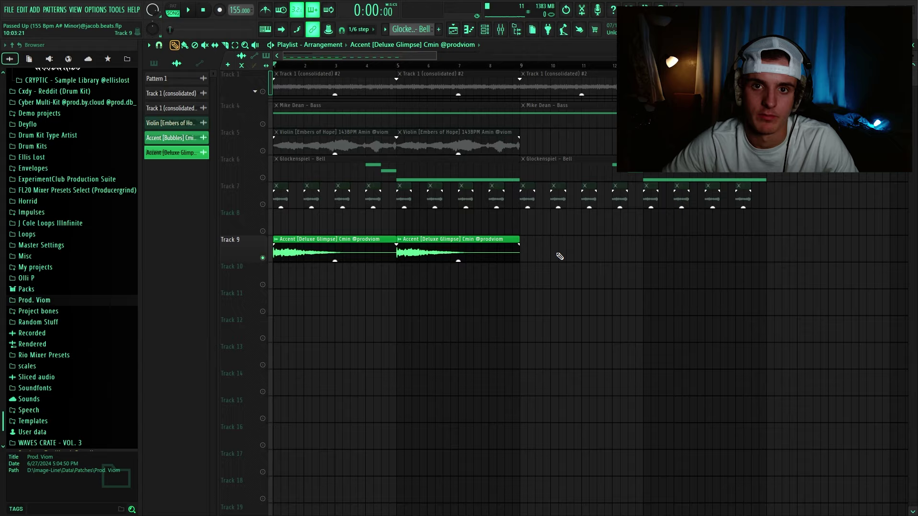
pyautogui.press('space')
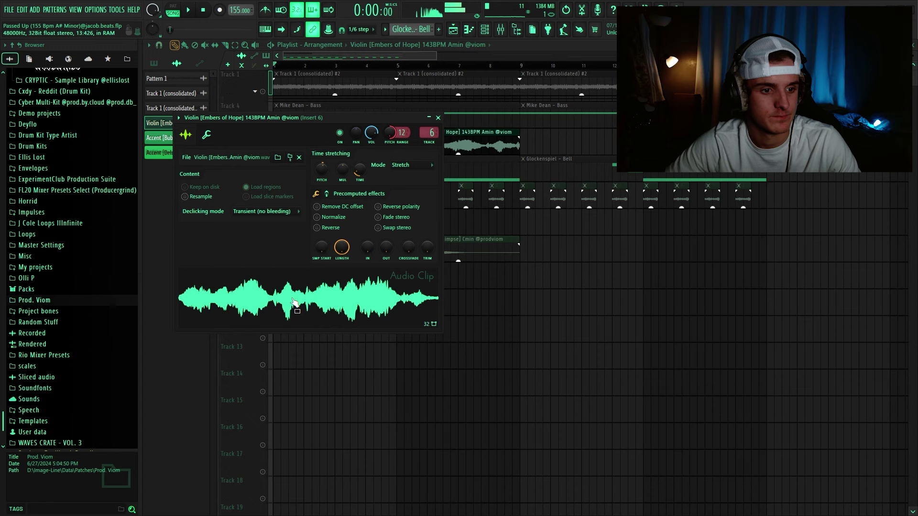
pyautogui.press('Escape')
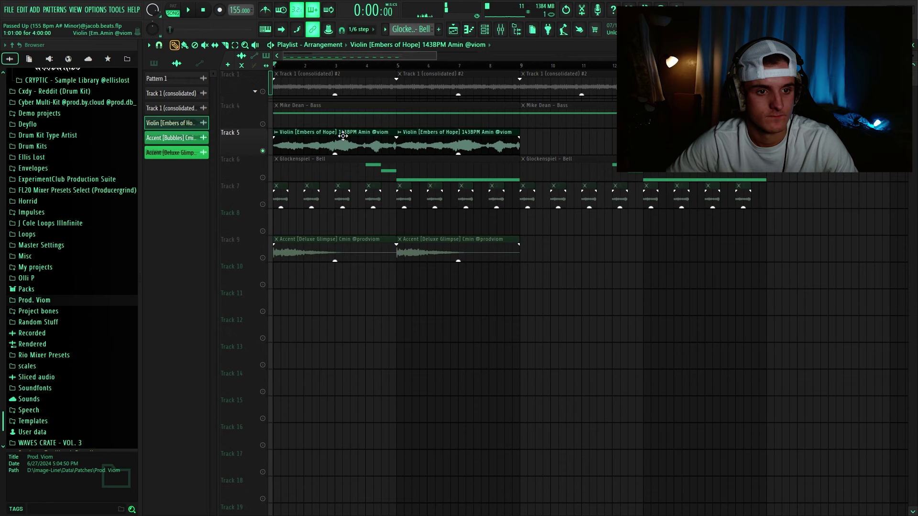
# - Extend the first Violin [Embers of Hope] clip on Track 5 to its full length, and restore the two shorter repeated clips
pyautogui.hotkey('ctrl', 'z')
pyautogui.keyDown('ctrl'); pyautogui.click(443, 146); pyautogui.keyUp('ctrl')
pyautogui.keyDown('ctrl'); pyautogui.click(483, 289); pyautogui.keyUp('ctrl')
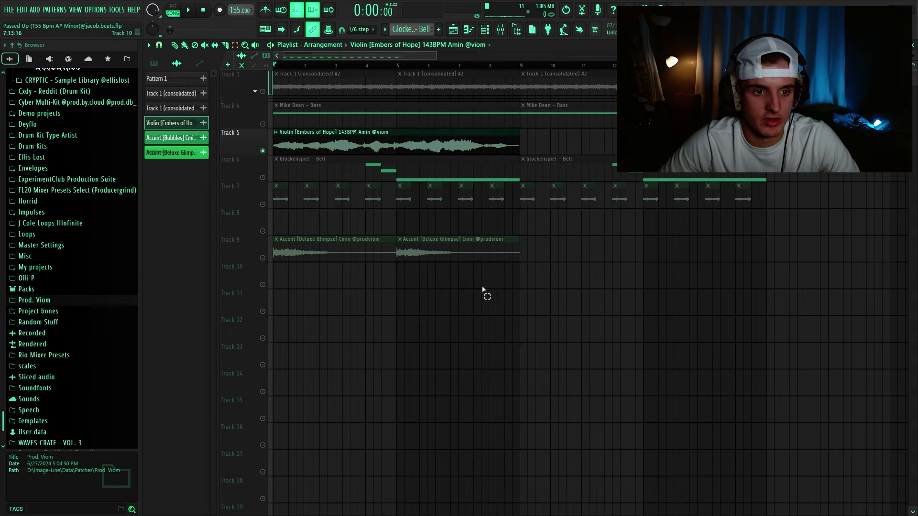
pyautogui.click(401, 142)
pyautogui.press('Delete')
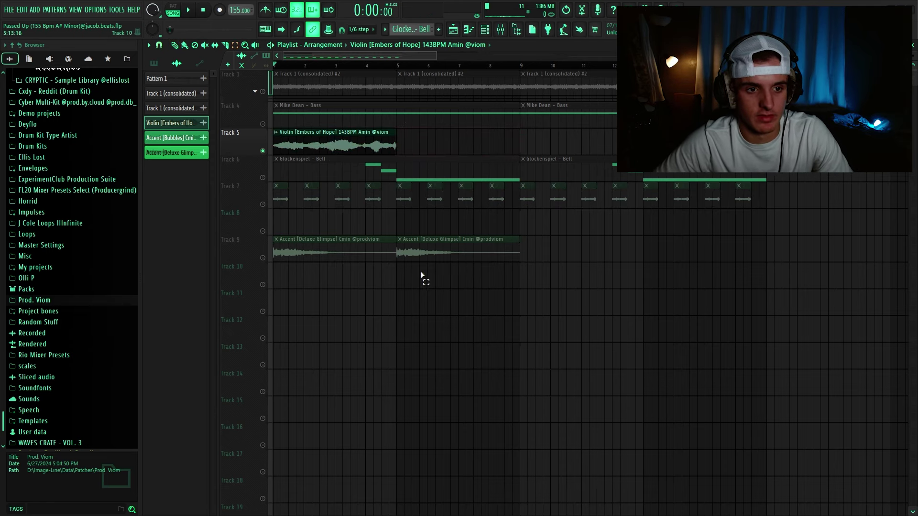
pyautogui.hotkey('ctrl', 'z')
pyautogui.click(388, 331)
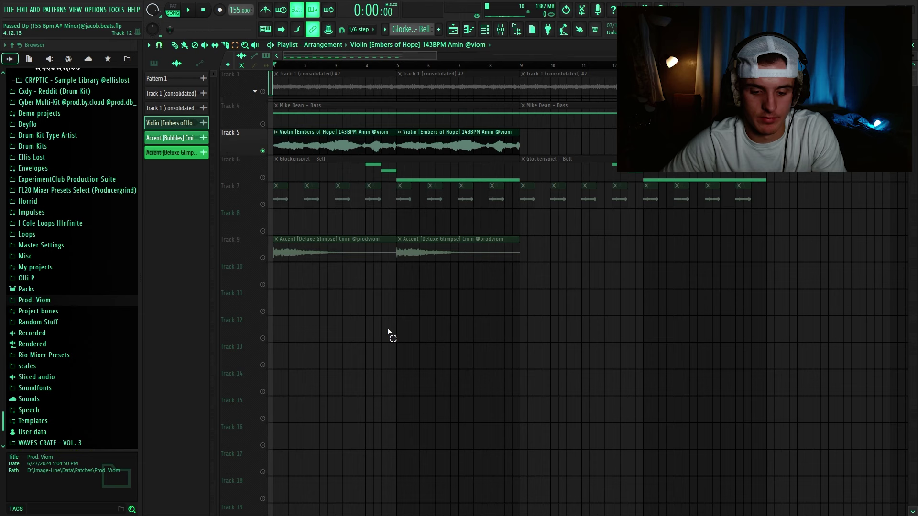
# - Reset the Violin [Embers of Hope] clip's channel pitch to its default
pyautogui.doubleClick(332, 130)
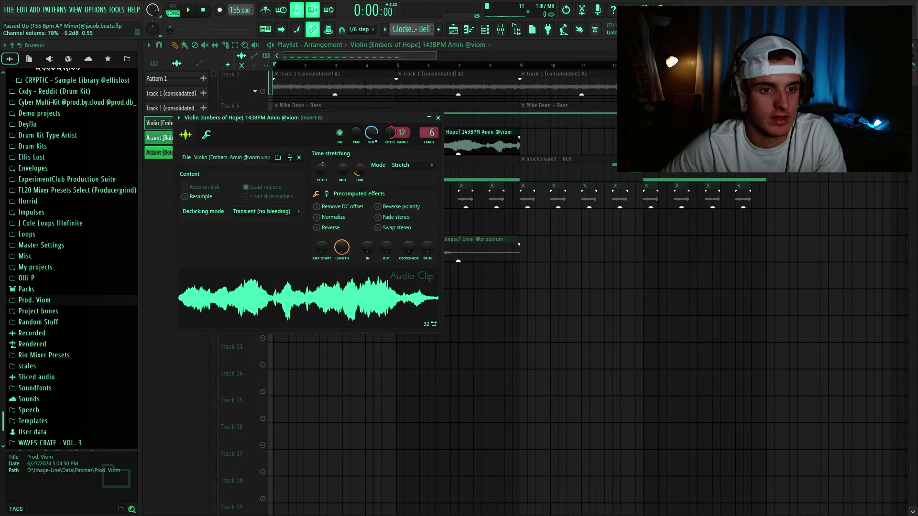
pyautogui.rightClick(390, 133)
pyautogui.click(410, 141)
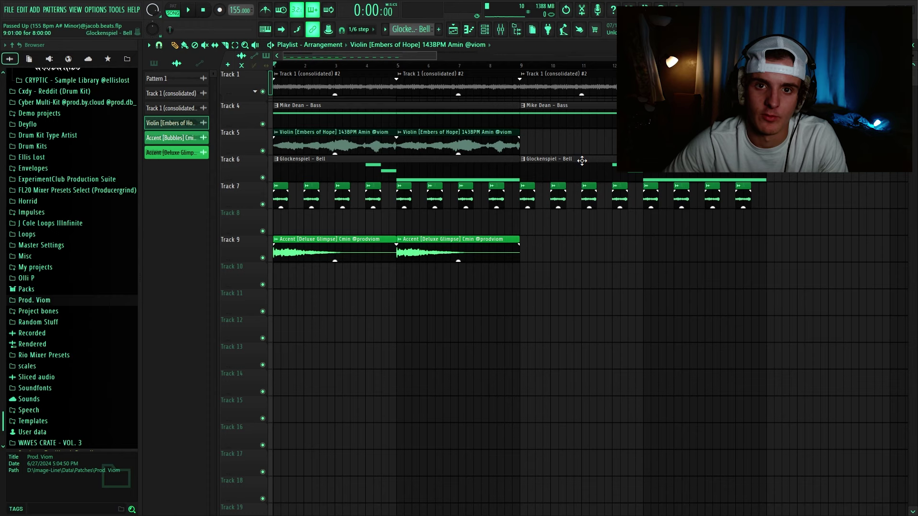
# - Play all the melody tracks together, and check the Violin [Embers of Hope] clip's channel settings between playbacks
pyautogui.press('space')
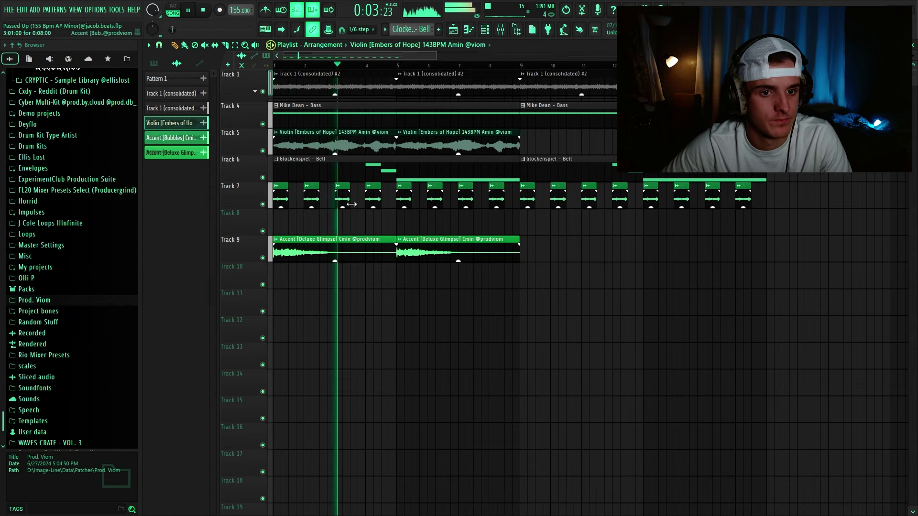
pyautogui.press('space')
pyautogui.doubleClick(332, 142)
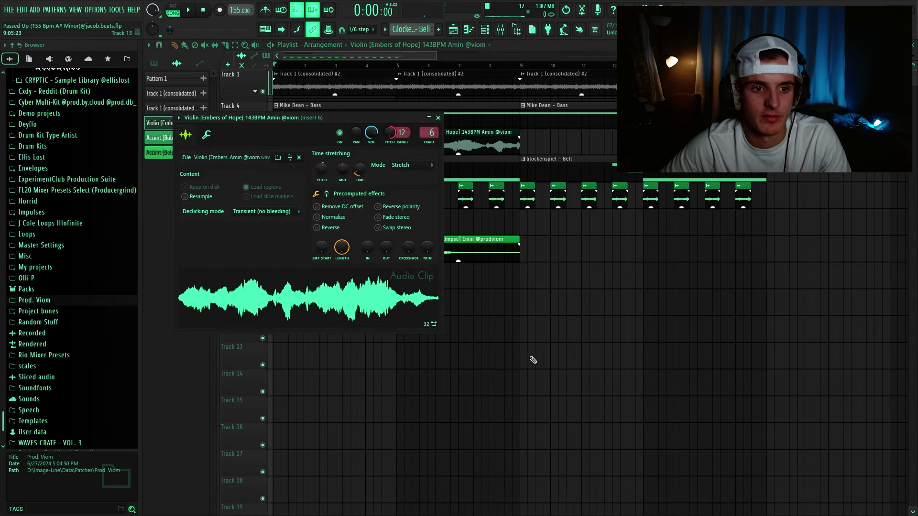
pyautogui.press('Escape')
pyautogui.press('space')
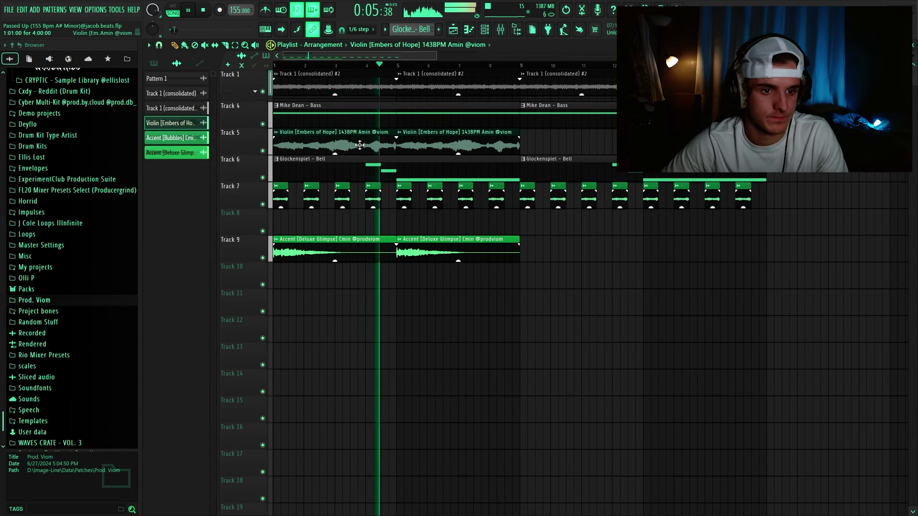
pyautogui.press('space')
# - Inspect the PanMan effect on the violin's Insert 6 mixer track, and close its window
pyautogui.press('F9')
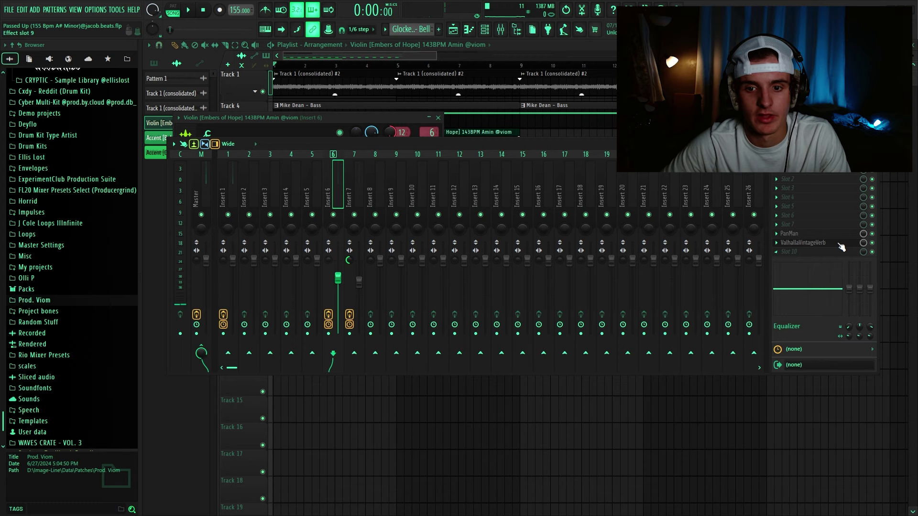
pyautogui.click(805, 236)
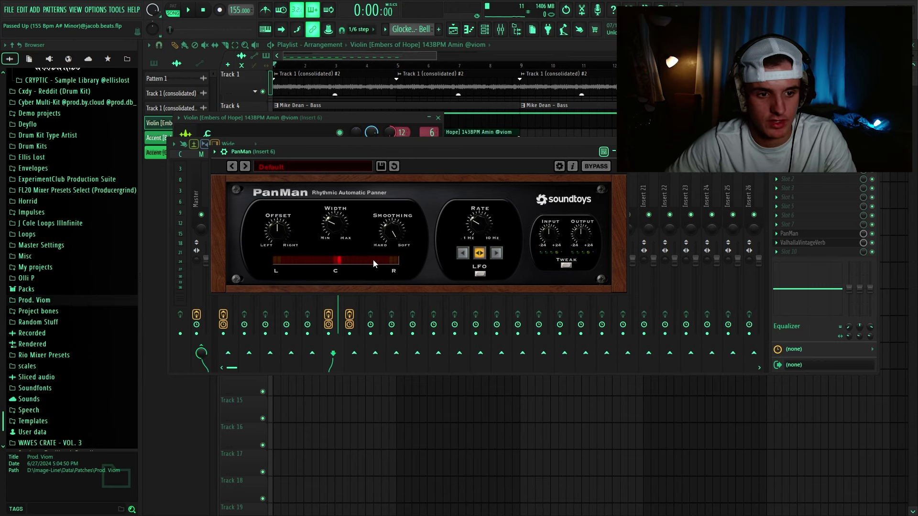
pyautogui.doubleClick(623, 151)
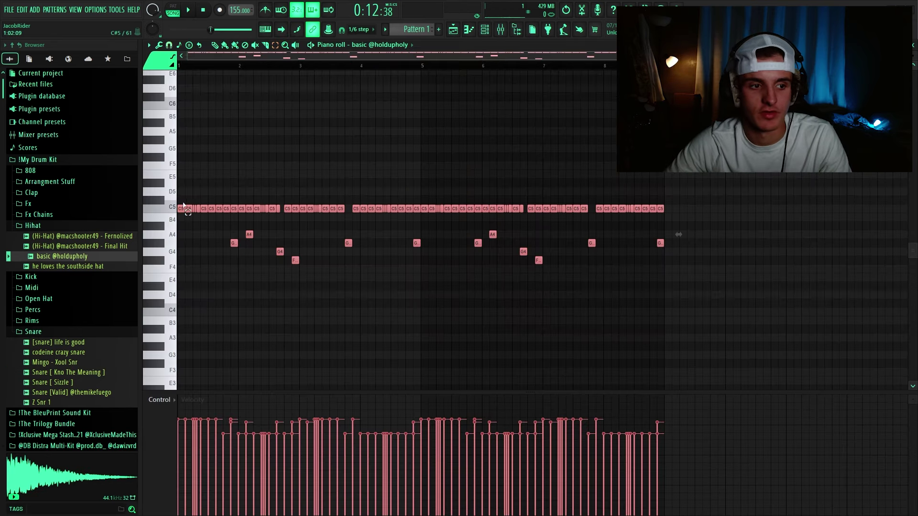
pyautogui.moveTo(165, 205)
pyautogui.mouseDown()
pyautogui.moveTo(160, 277)
pyautogui.moveTo(158, 268)
pyautogui.mouseUp()
pyautogui.keyDown('ctrl'); pyautogui.click(364, 179); pyautogui.keyUp('ctrl')
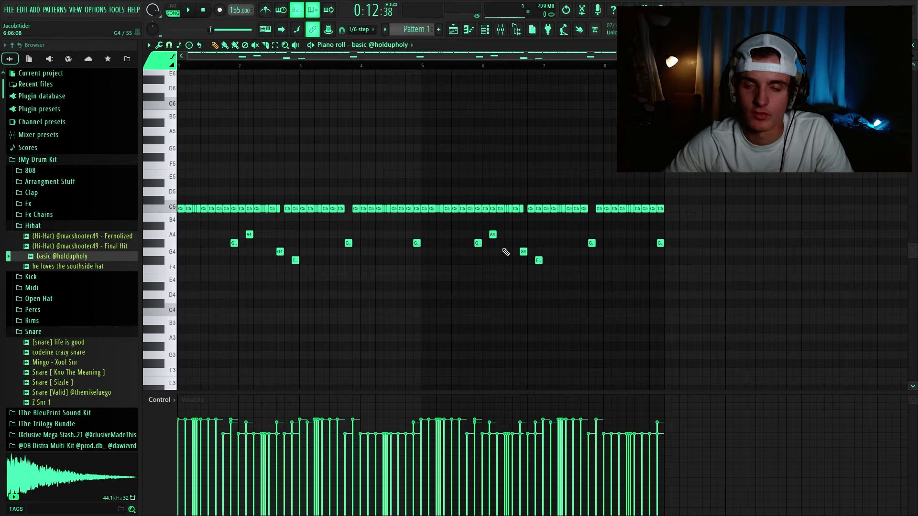
pyautogui.moveTo(168, 191); pyautogui.dragTo(163, 263)
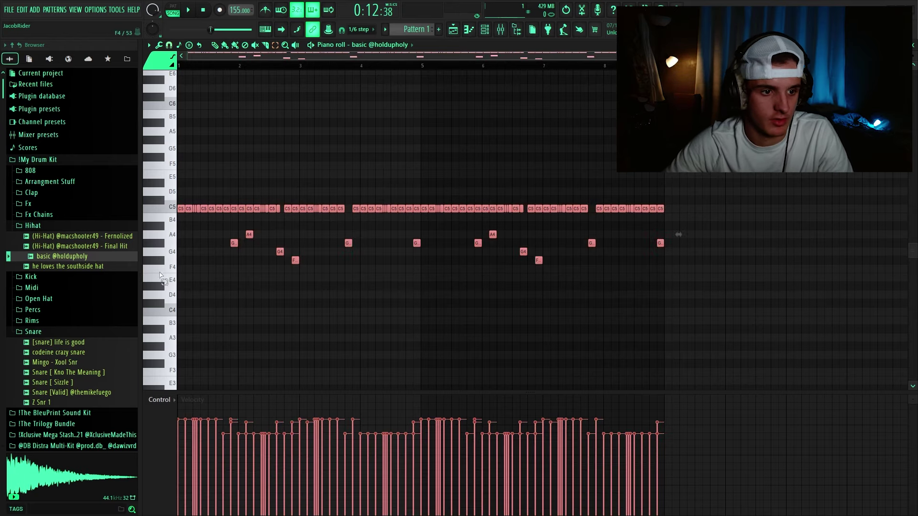
pyautogui.keyDown('ctrl'); pyautogui.click(273, 154); pyautogui.keyUp('ctrl')
# - Recreate the first hi-hat roll in bar 1 by redrawing its C5 note and slicing it at 1/6 step snap, and play it back
pyautogui.scroll(6, 194, 76)
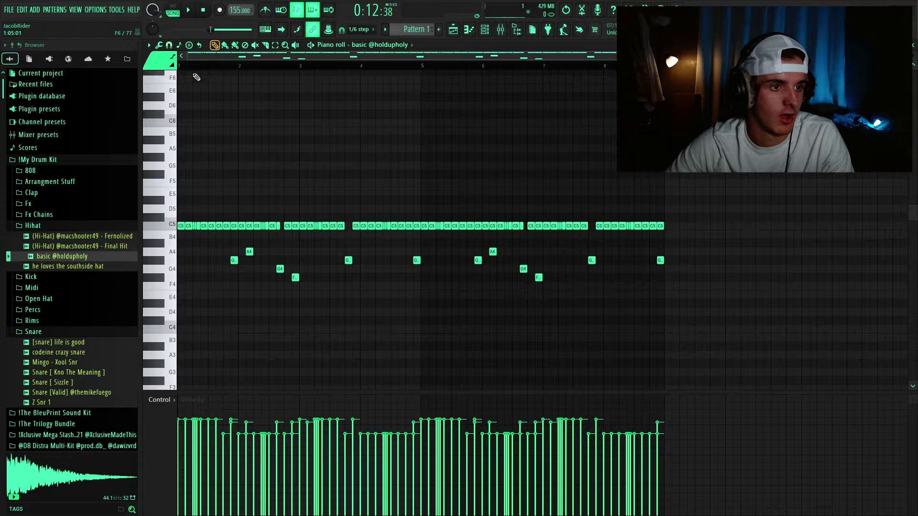
pyautogui.scroll(2, 193, 68)
pyautogui.scroll(-4, 209, 86)
pyautogui.scroll(2, 209, 86)
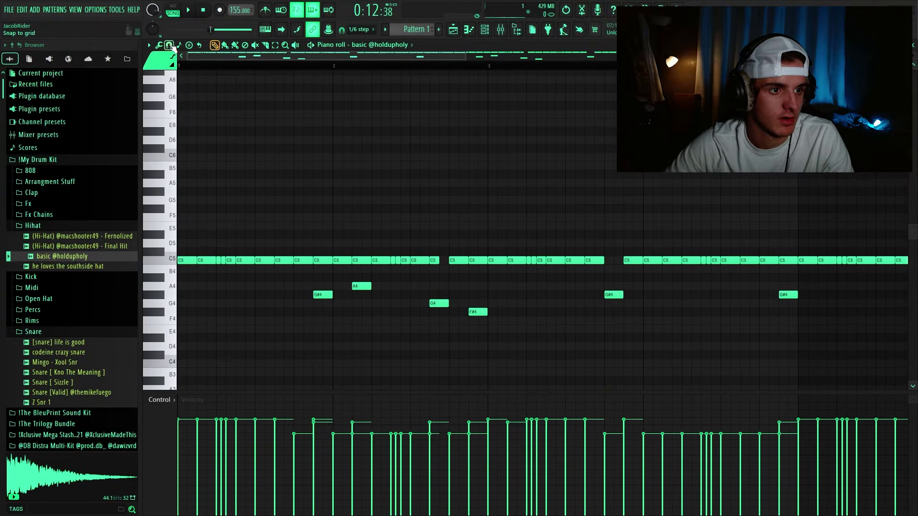
pyautogui.click(169, 45)
pyautogui.click(182, 111)
pyautogui.rightClick(228, 261)
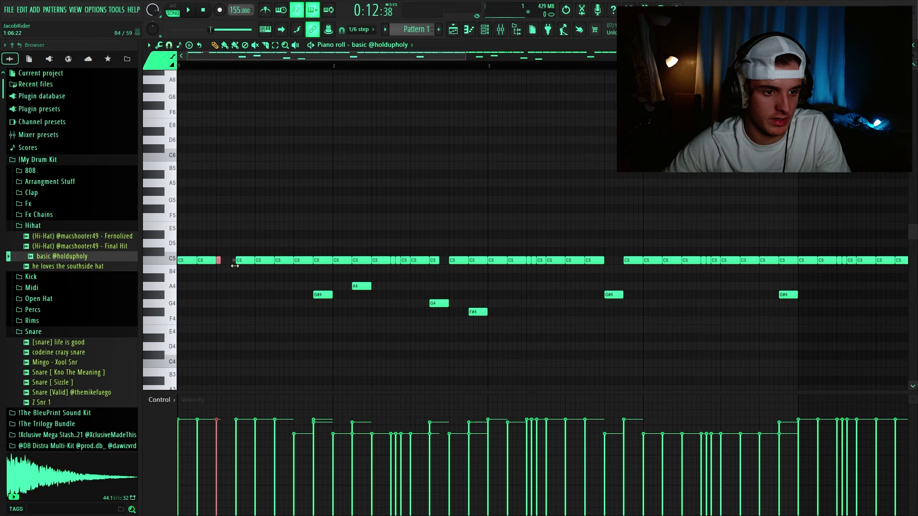
pyautogui.click(225, 261)
pyautogui.press('c')
pyautogui.click(222, 260)
pyautogui.click(226, 261)
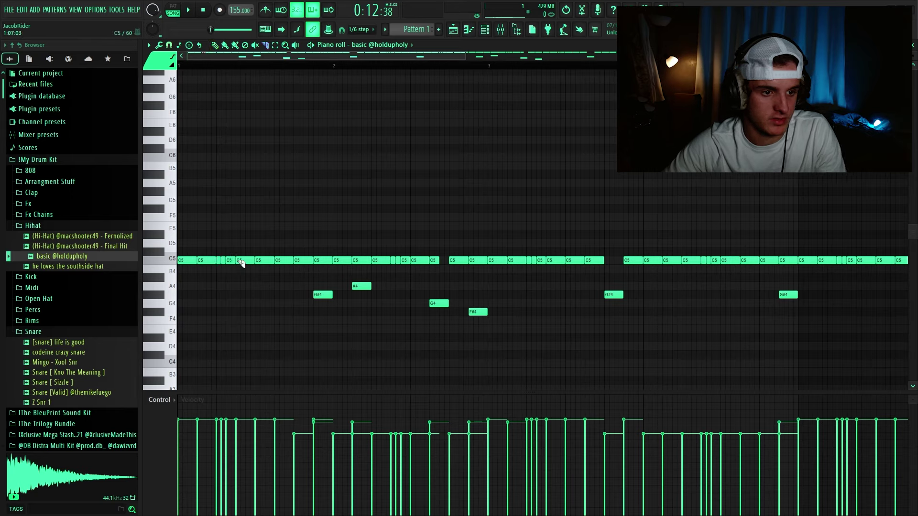
pyautogui.press('space')
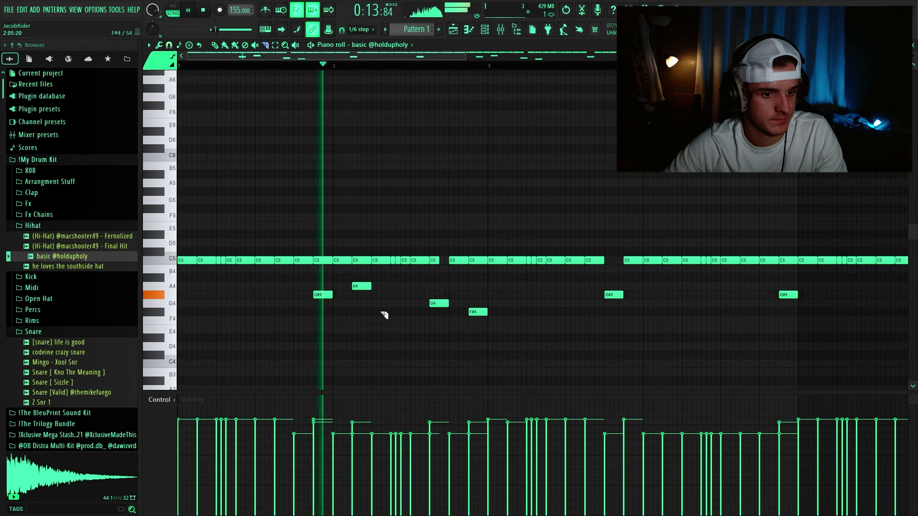
pyautogui.press('space')
# - Highlight the short C5 hi-hat roll hits in bars 1 to 4, and clear the selection
pyautogui.press('e')
pyautogui.moveTo(412, 266); pyautogui.dragTo(388, 255)
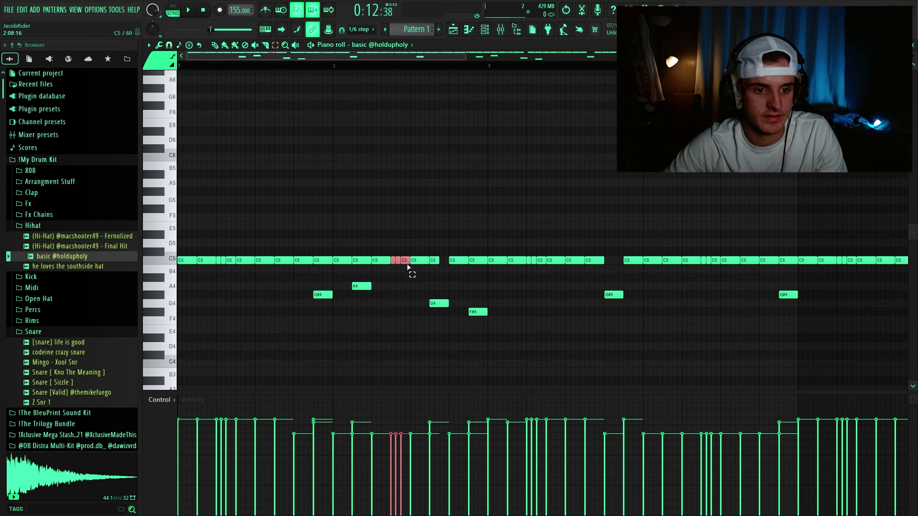
pyautogui.moveTo(230, 266); pyautogui.dragTo(220, 256)
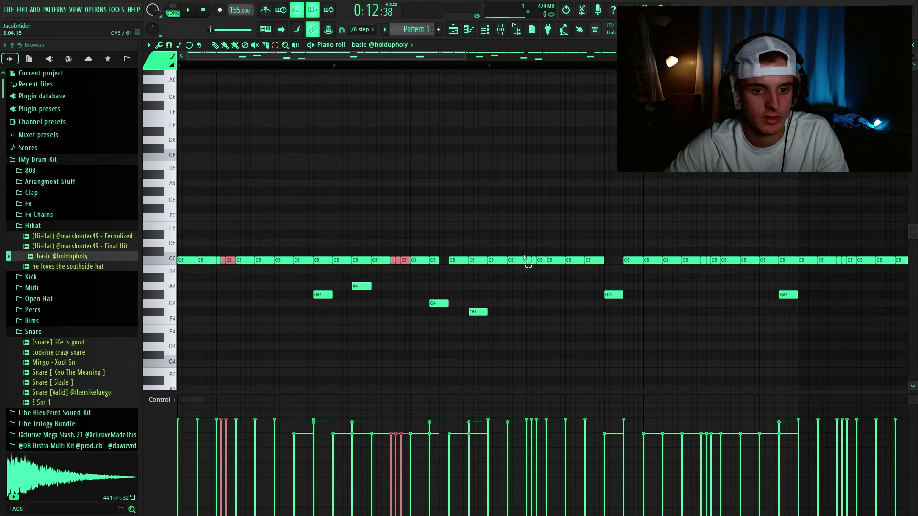
pyautogui.moveTo(533, 257); pyautogui.dragTo(544, 265)
pyautogui.keyDown('shift'); pyautogui.click(529, 263); pyautogui.keyUp('shift')
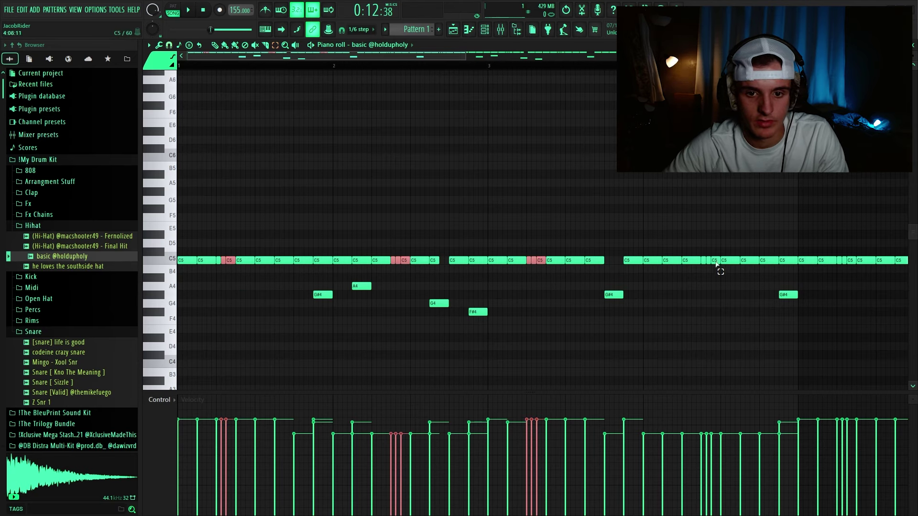
pyautogui.moveTo(706, 263); pyautogui.dragTo(720, 265)
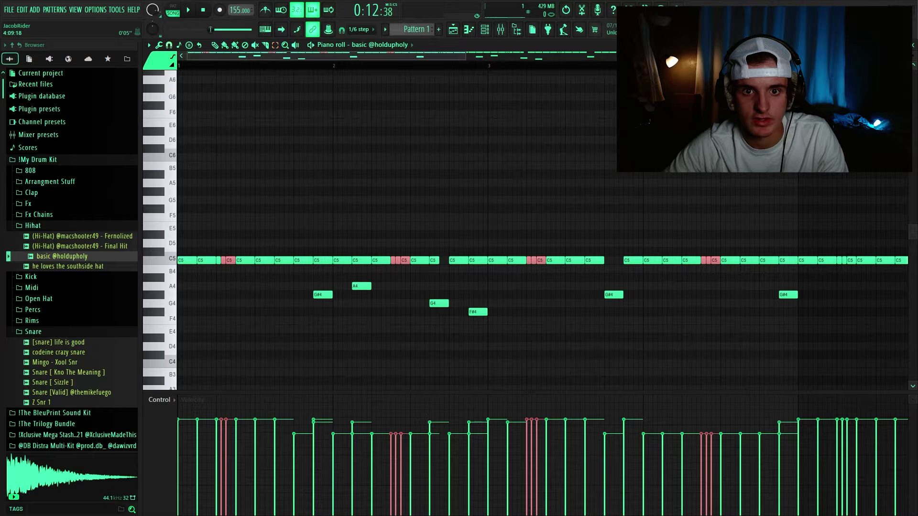
pyautogui.scroll(-1, 725, 65)
pyautogui.scroll(-1, 328, 332)
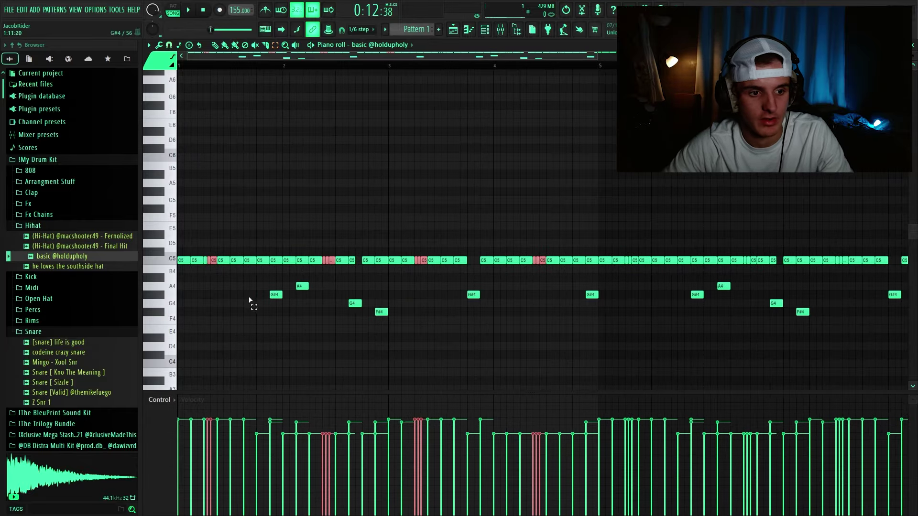
pyautogui.keyDown('ctrl'); pyautogui.click(457, 281); pyautogui.keyUp('ctrl')
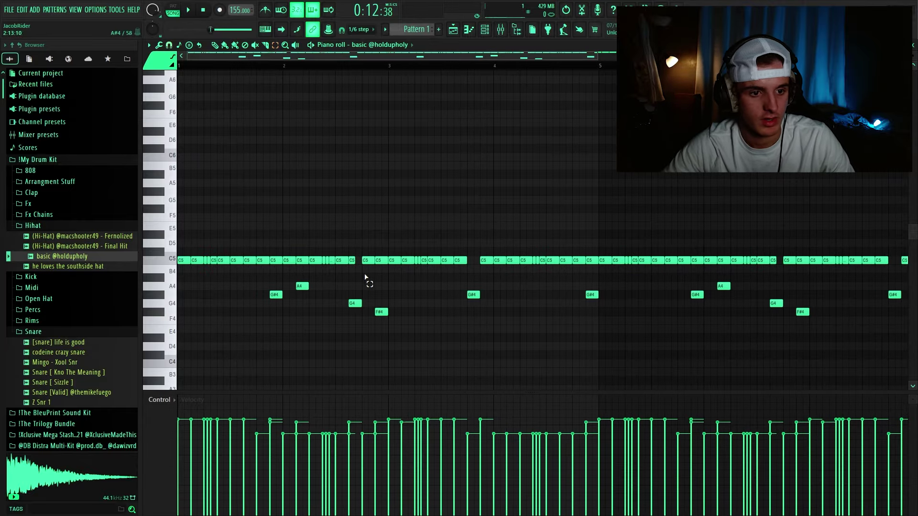
# - Highlight the lower-pitched hi-hat notes below C5, clear the selection, and play the hi-hat pattern
pyautogui.moveTo(267, 275); pyautogui.dragTo(860, 411)
pyautogui.scroll(-3, 497, 68)
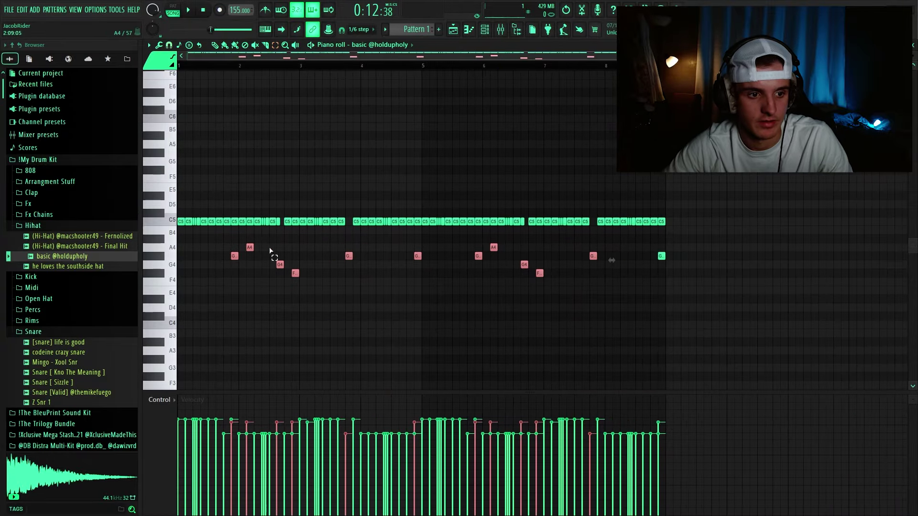
pyautogui.moveTo(231, 245); pyautogui.dragTo(317, 263)
pyautogui.scroll(-1, 267, 239)
pyautogui.moveTo(209, 210); pyautogui.dragTo(751, 263)
pyautogui.keyDown('ctrl'); pyautogui.click(774, 345); pyautogui.keyUp('ctrl')
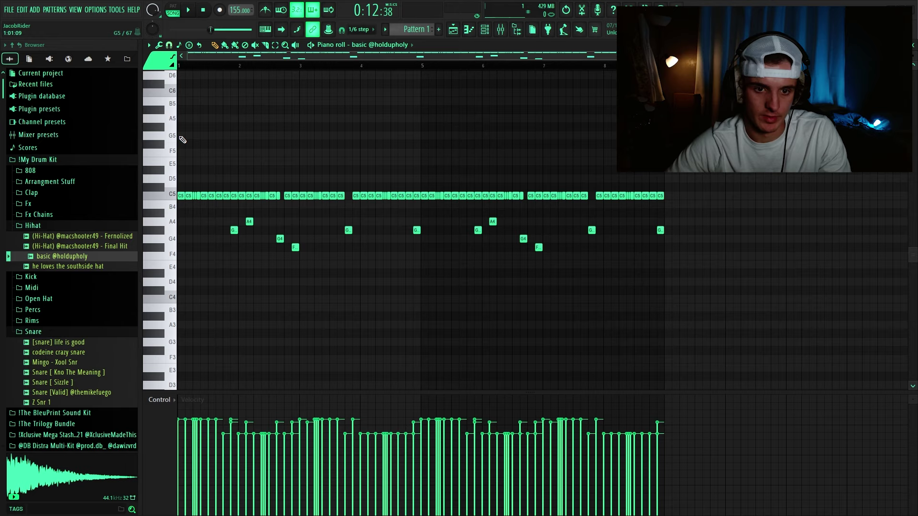
pyautogui.press('space')
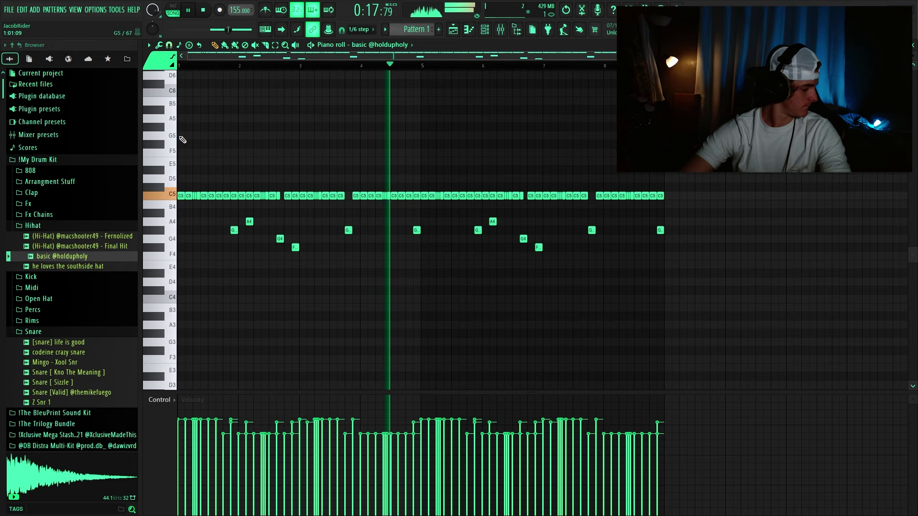
pyautogui.press('space')
# - Check the Nardo Clap channel's sampler settings, place clap hits every 16 steps from step 9, and play the pattern
pyautogui.press('F6')
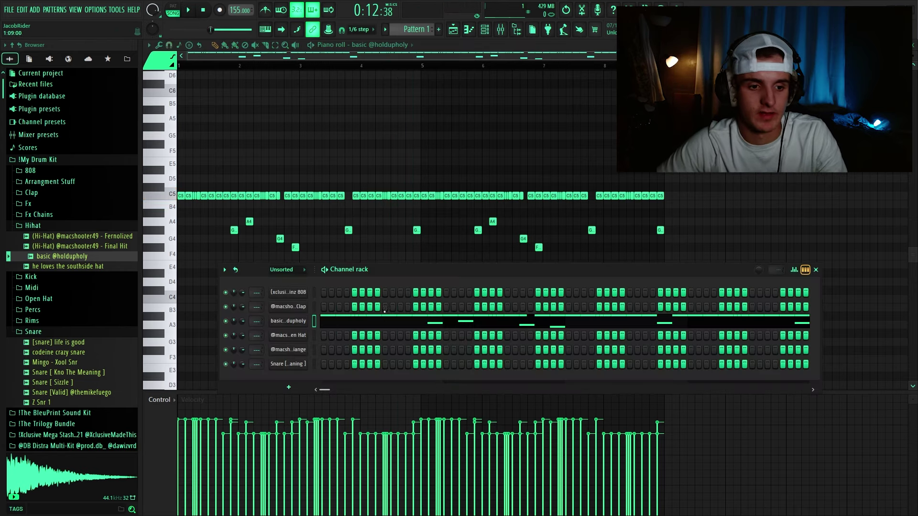
pyautogui.click(305, 307)
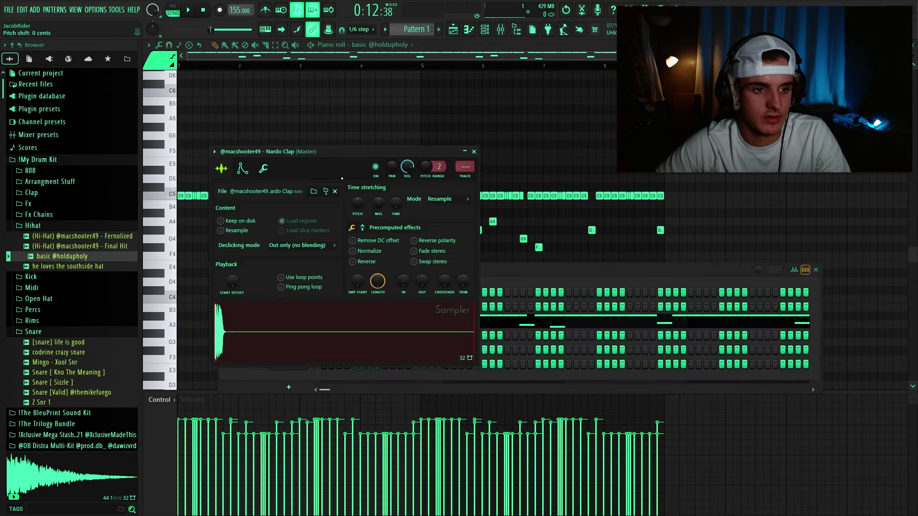
pyautogui.click(465, 152)
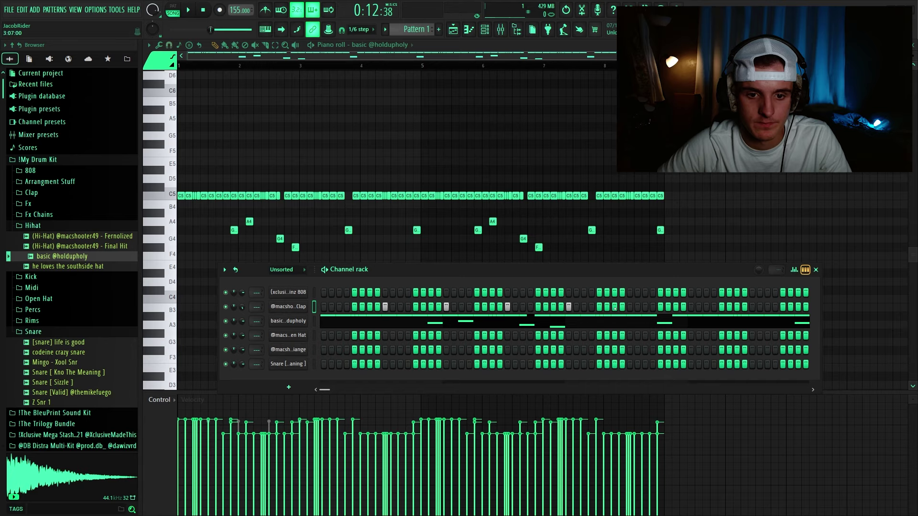
pyautogui.press('space')
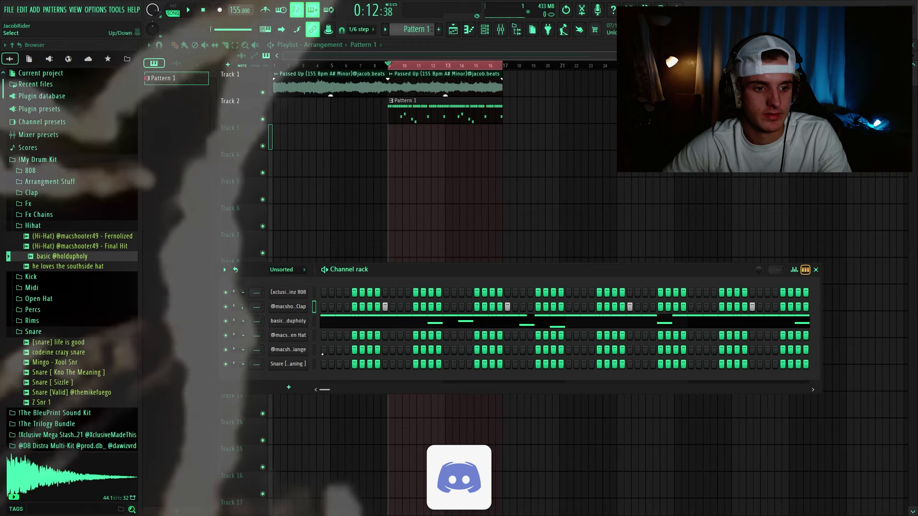
pyautogui.rightClick(293, 293)
pyautogui.click(329, 292)
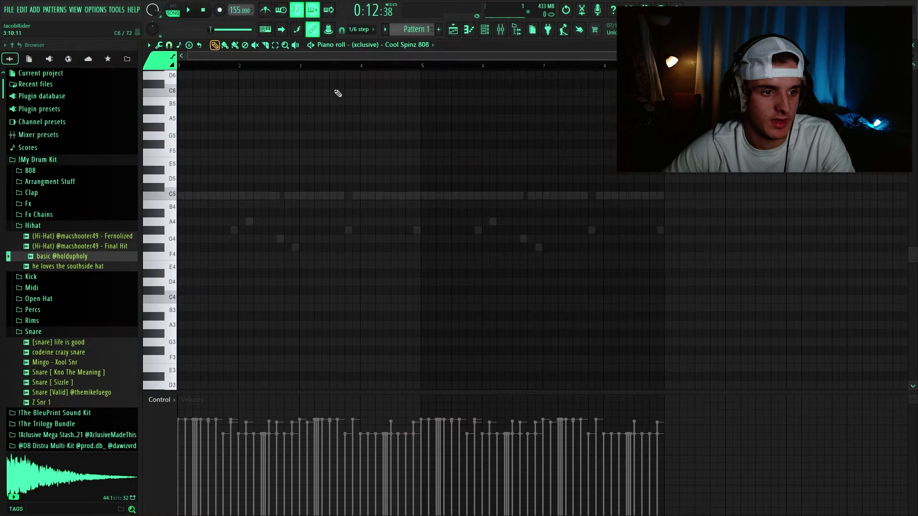
pyautogui.scroll(3, 269, 264)
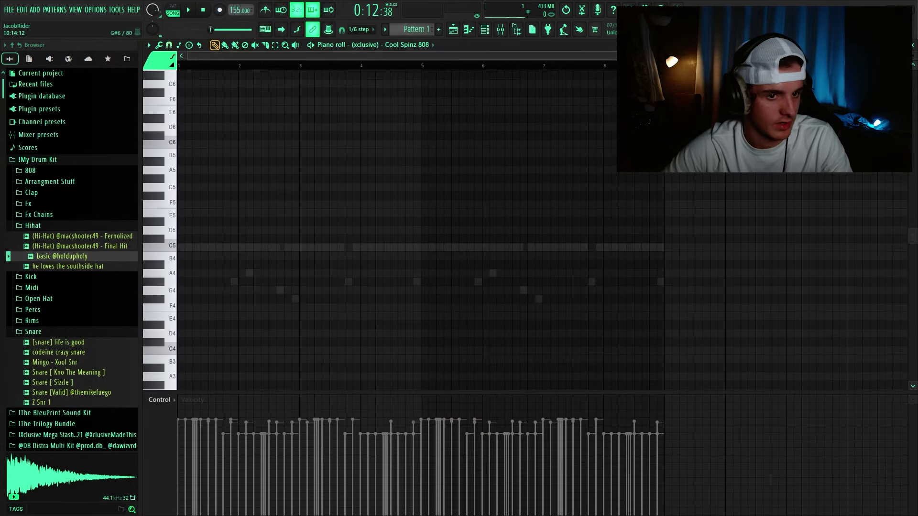
pyautogui.click(914, 45)
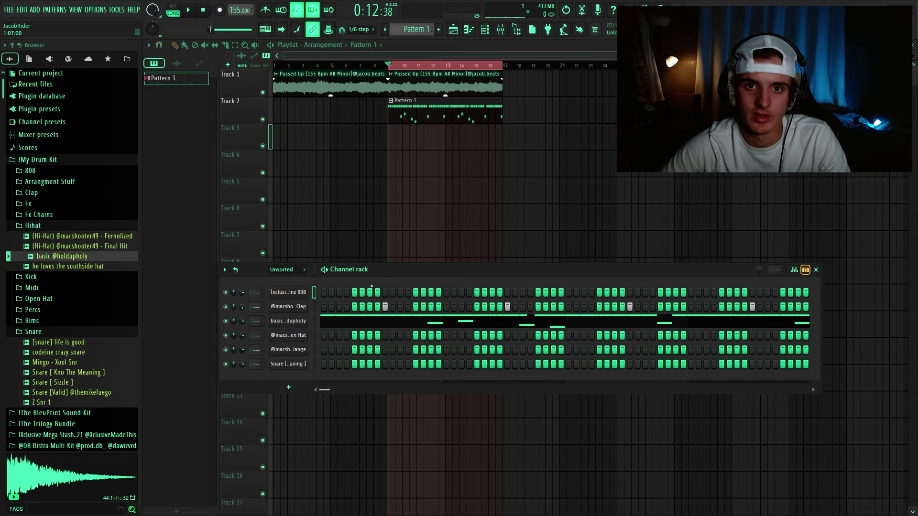
# - In the Cool Spinz 808 piano roll, place an A#5 note at bar 1 followed by two A#4 notes of the same length
pyautogui.rightClick(307, 291)
pyautogui.click(309, 292)
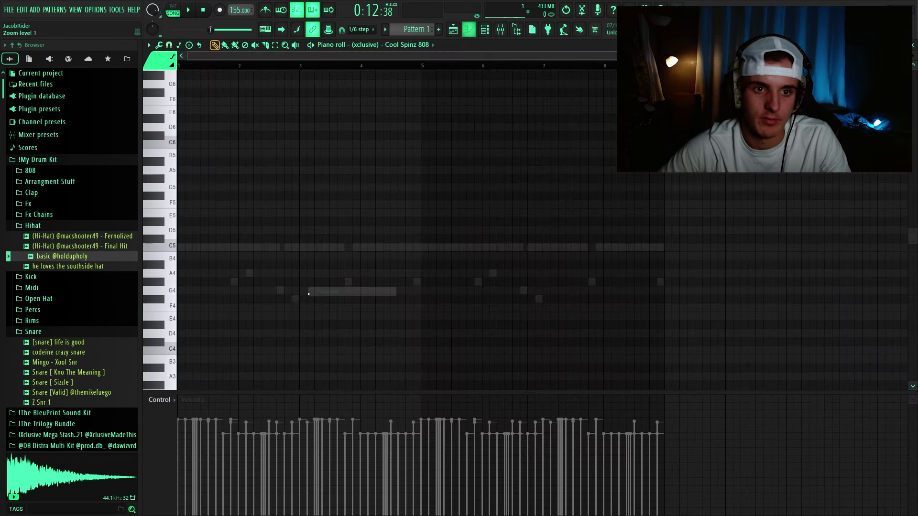
pyautogui.press('space')
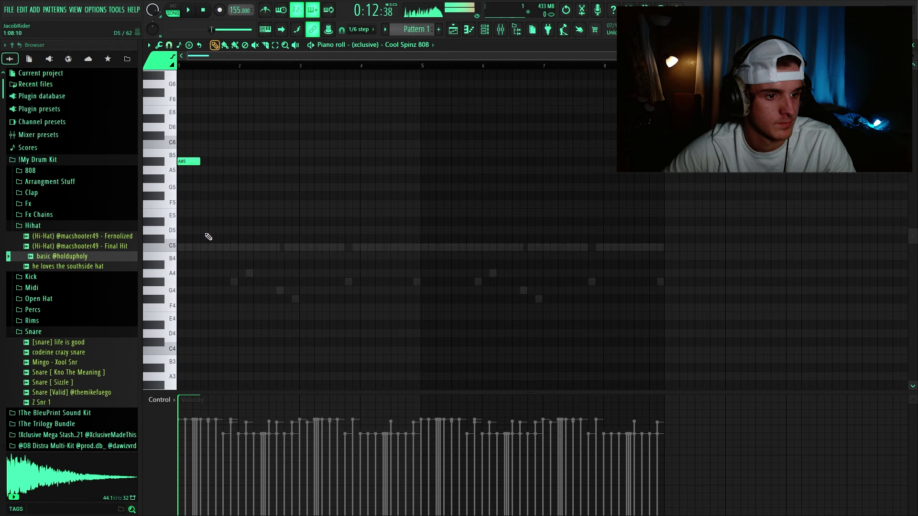
pyautogui.moveTo(198, 265); pyautogui.dragTo(204, 261)
pyautogui.press('space')
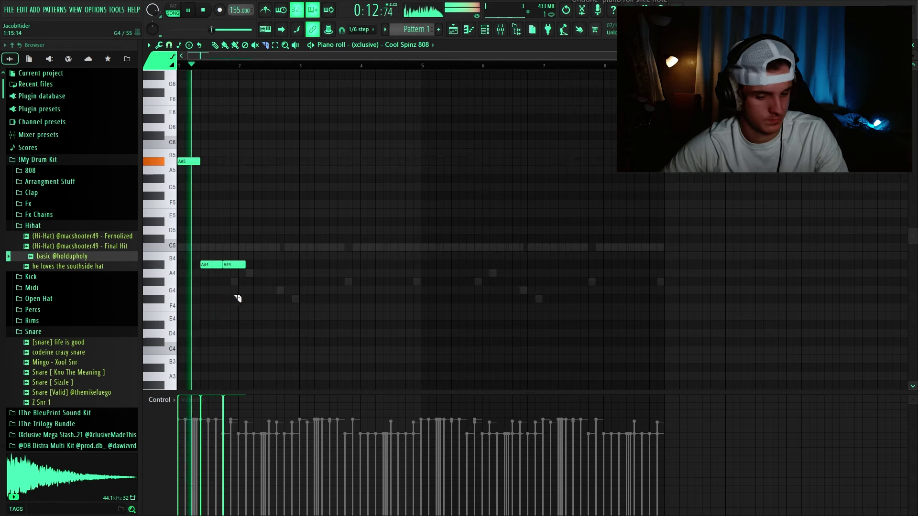
# - Extend the second A#4 note to bar 3, and add a long A#4 note from bar 3 to just before bar 5
pyautogui.moveTo(244, 264); pyautogui.dragTo(286, 265)
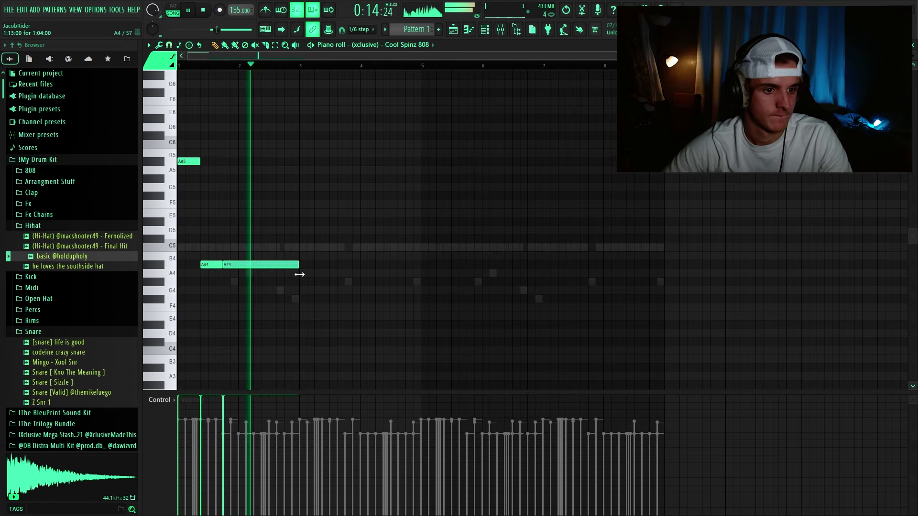
pyautogui.click(306, 264)
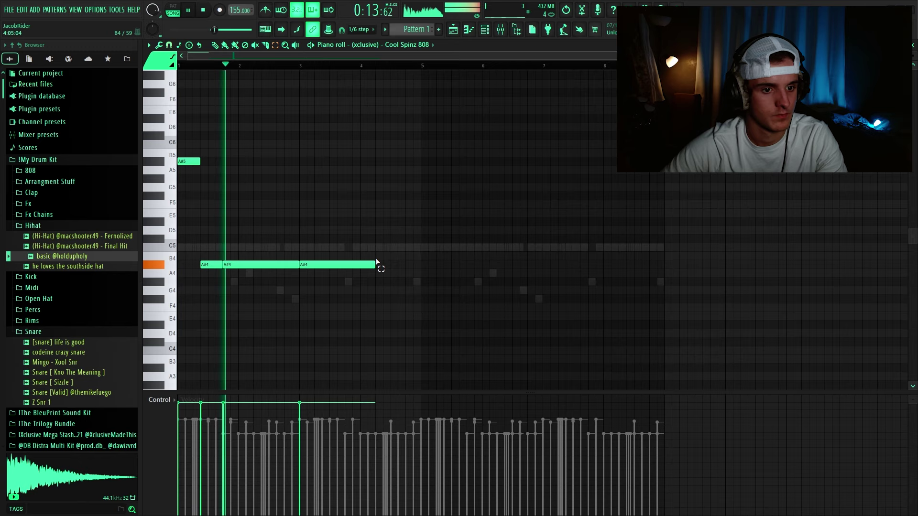
pyautogui.moveTo(378, 264); pyautogui.dragTo(412, 266)
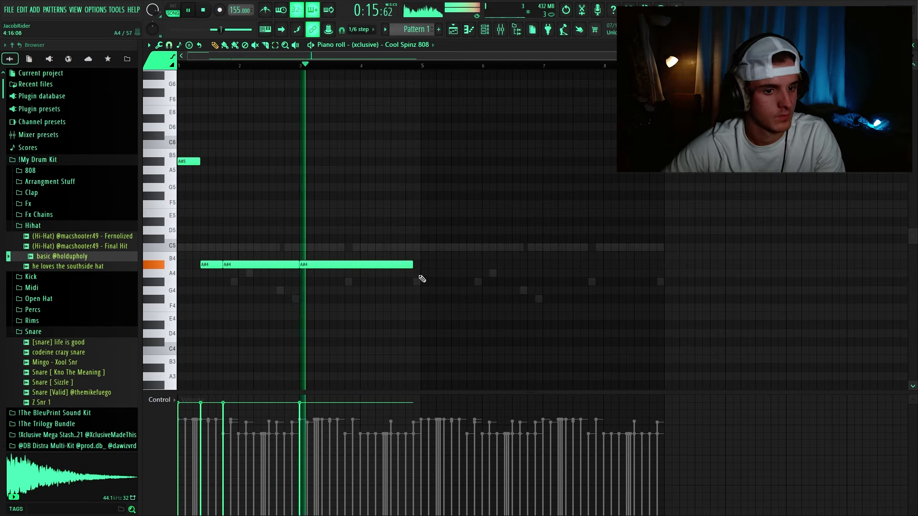
# - Slice the long A#4 note at the last beat of bar 3 and twice within bar 4's second beat, and extend its end to bar 5
pyautogui.press('c')
pyautogui.click(348, 265)
pyautogui.click(371, 266)
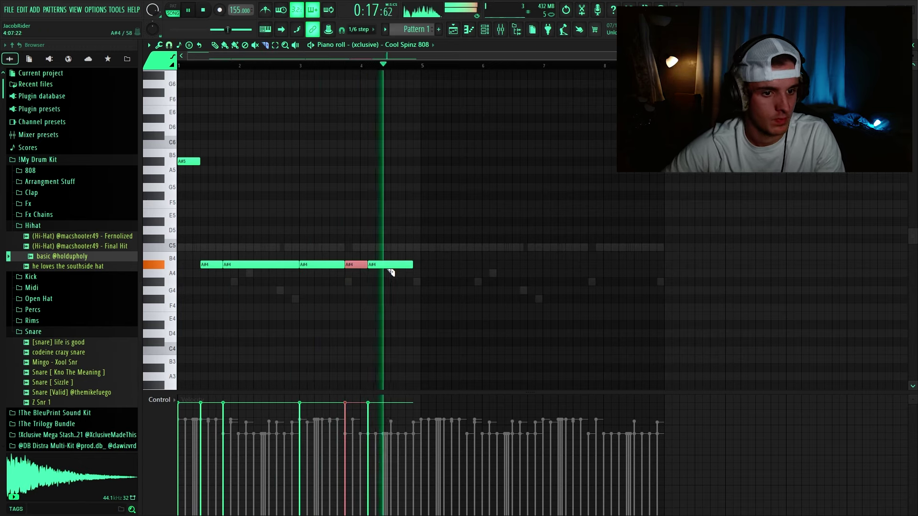
pyautogui.hotkey('ctrl', 'z')
pyautogui.click(377, 266)
pyautogui.click(384, 266)
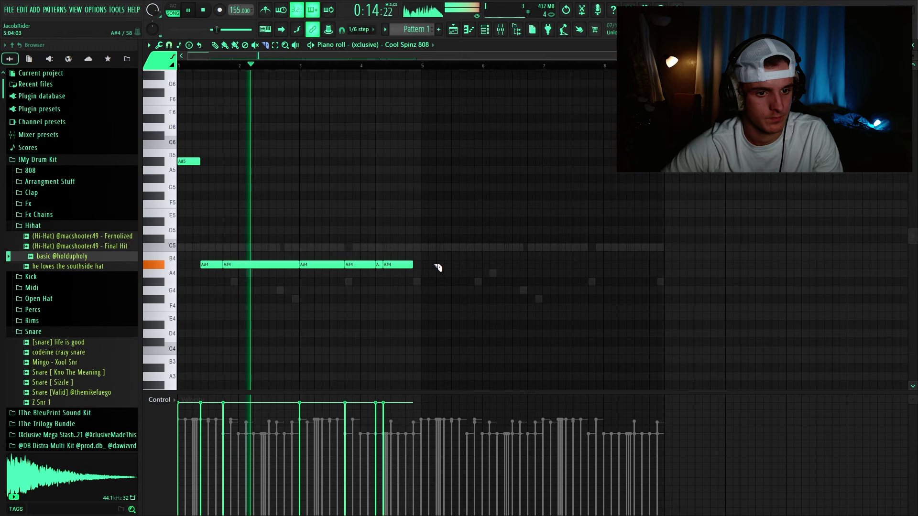
pyautogui.moveTo(410, 264); pyautogui.dragTo(417, 264)
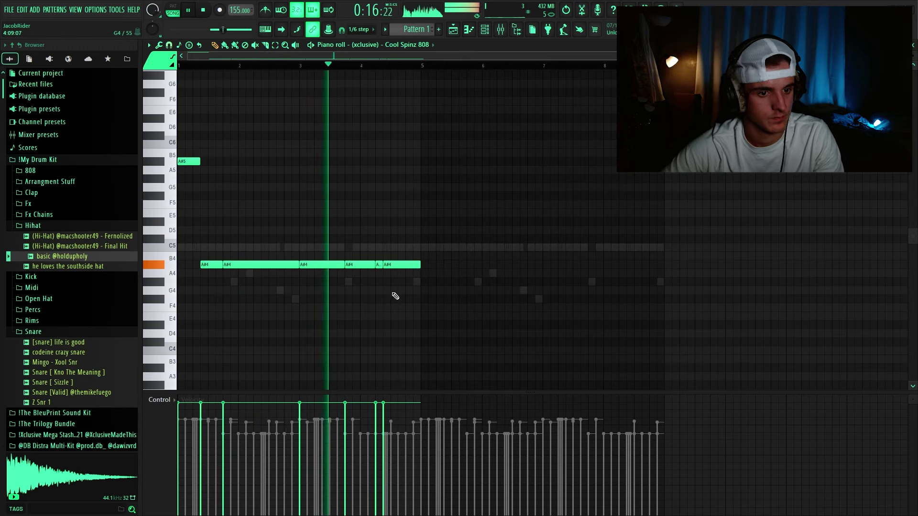
# - Try slicing the last A#4 note near the end of bar 4, and undo the slice
pyautogui.click(406, 266)
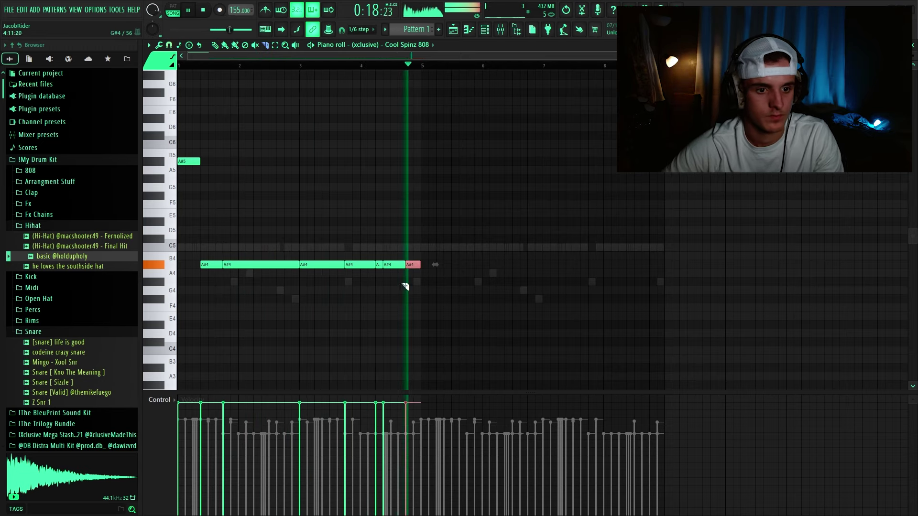
pyautogui.press('space')
pyautogui.hotkey('ctrl', 'z')
pyautogui.press('space')
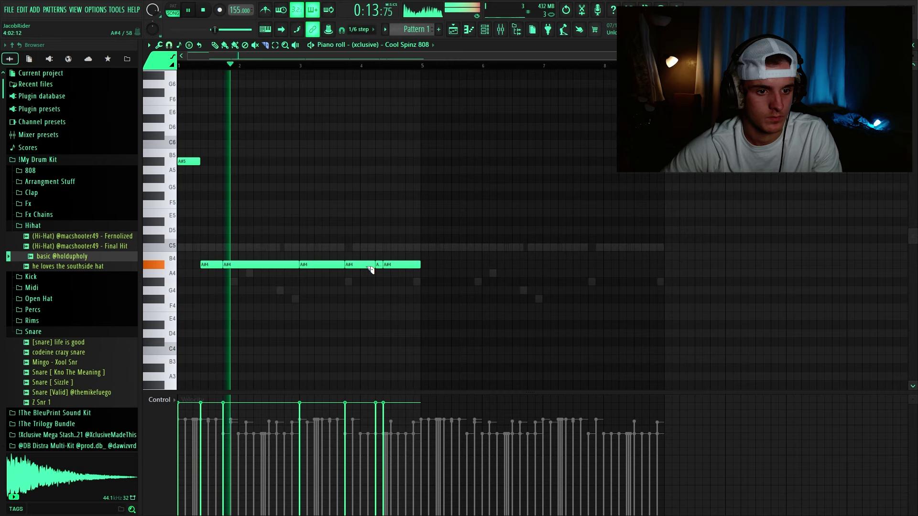
# - Slice the A#4 note just before bar 4's second beat, merge the last two pieces into one note, and slice it in two new places
pyautogui.click(370, 266)
pyautogui.press('p')
pyautogui.rightClick(396, 266)
pyautogui.moveTo(382, 265); pyautogui.dragTo(421, 270)
pyautogui.press('c')
pyautogui.click(396, 266)
pyautogui.click(414, 266)
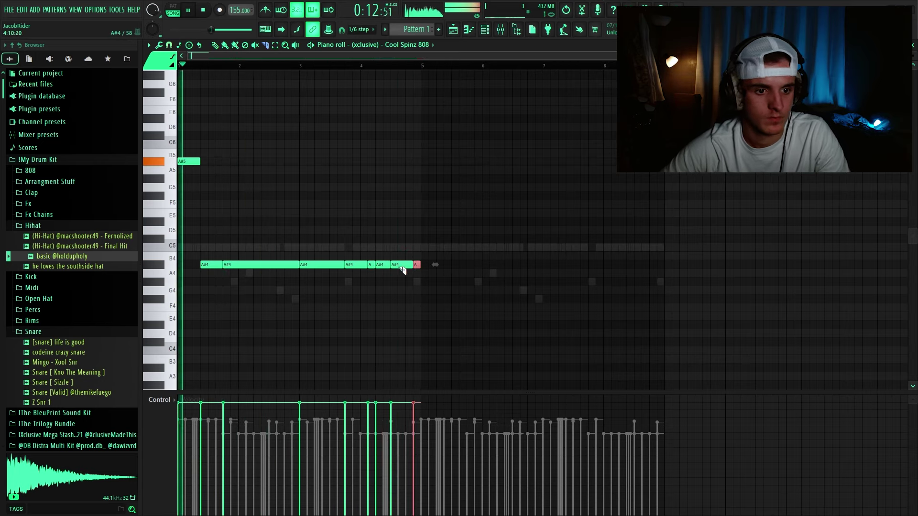
# - Move the start of bar 4's last A#4 note slightly later, and raise the two A#4 notes in bar 8 to F#5
pyautogui.press('p')
pyautogui.moveTo(391, 265)
pyautogui.mouseDown()
pyautogui.moveTo(397, 274)
pyautogui.moveTo(398, 265)
pyautogui.mouseUp()
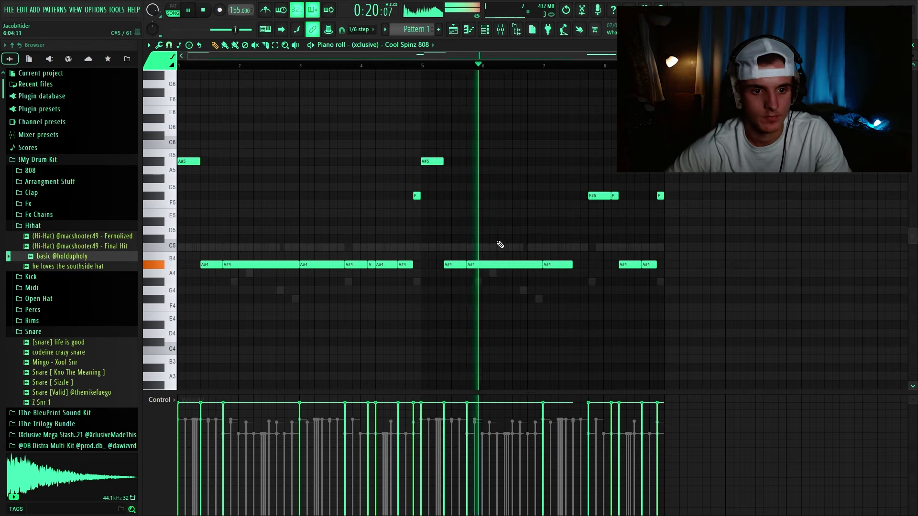
pyautogui.moveTo(615, 250); pyautogui.dragTo(727, 269)
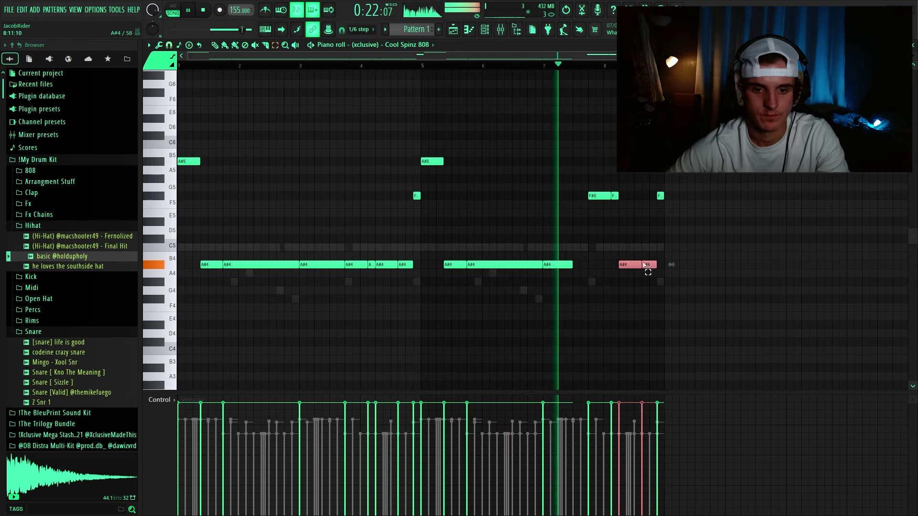
pyautogui.moveTo(645, 265); pyautogui.dragTo(656, 228)
pyautogui.click(655, 242)
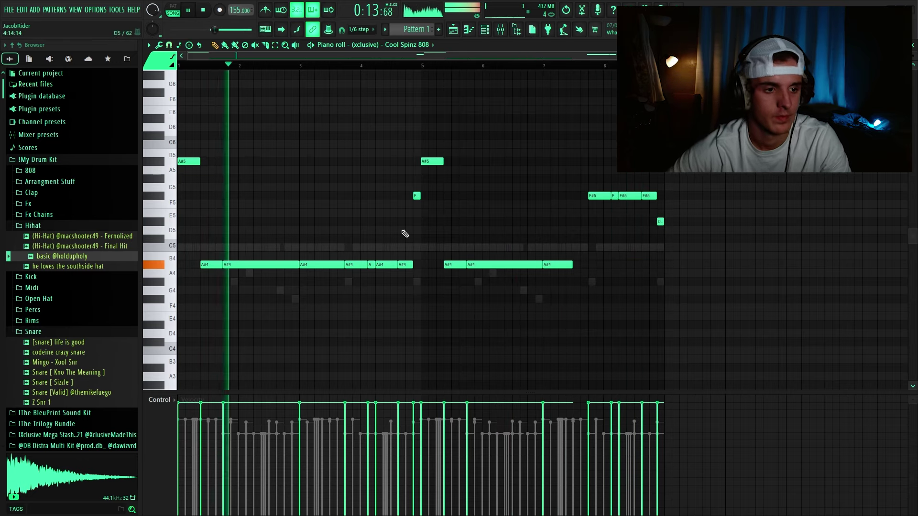
# - Lower the A#5 note at bar 5 by one octave to A#4, and check the mixer
pyautogui.keyDown('ctrl'); pyautogui.click(432, 162); pyautogui.keyUp('ctrl')
pyautogui.hotkey('ctrl', 'Down')
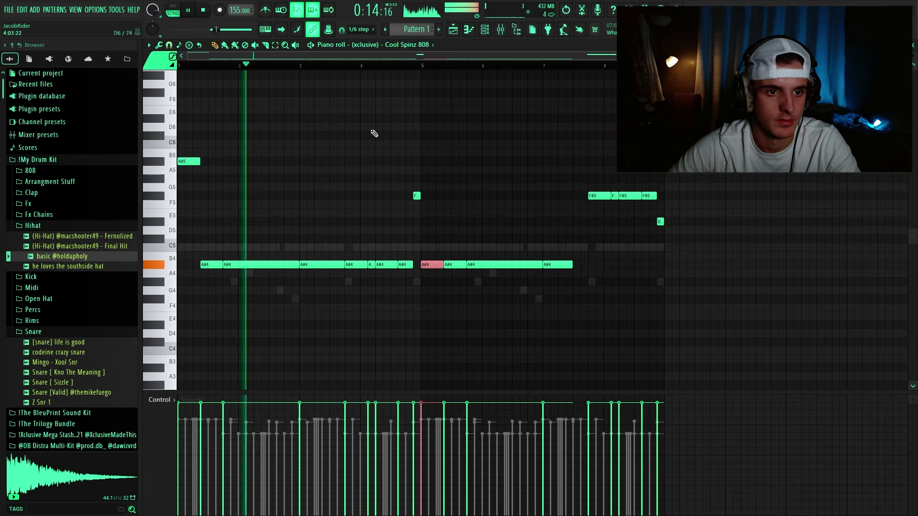
pyautogui.keyDown('ctrl'); pyautogui.click(373, 134); pyautogui.keyUp('ctrl')
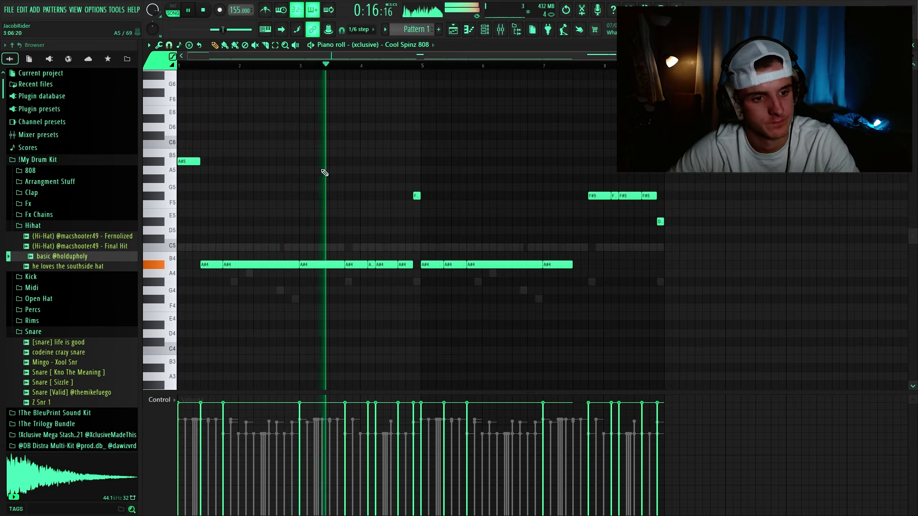
pyautogui.click(500, 30)
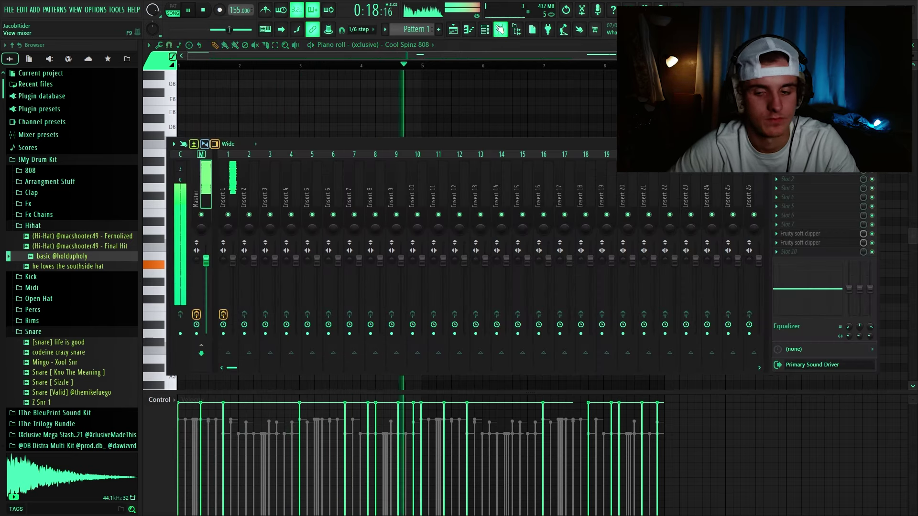
pyautogui.click(499, 29)
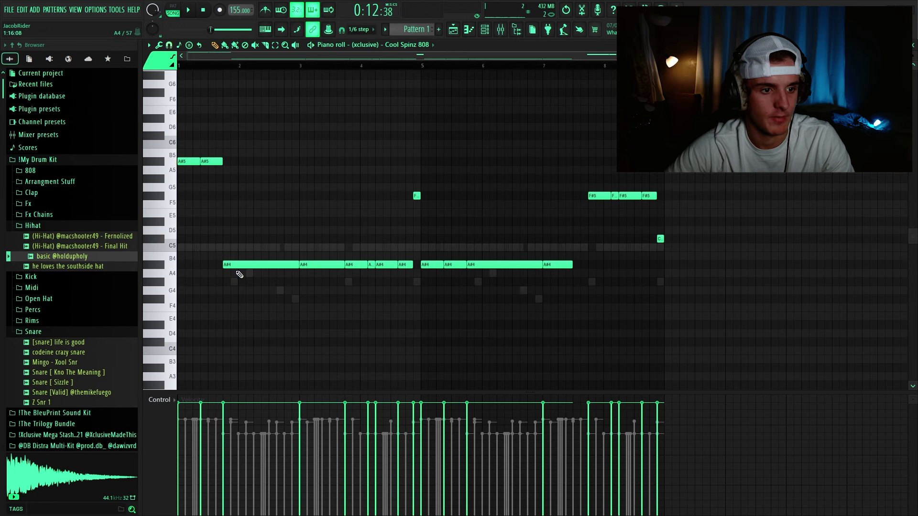
# - Try raising the long A#4 note that crosses into bar 2 to A#5, and undo the change
pyautogui.moveTo(239, 225); pyautogui.dragTo(238, 161)
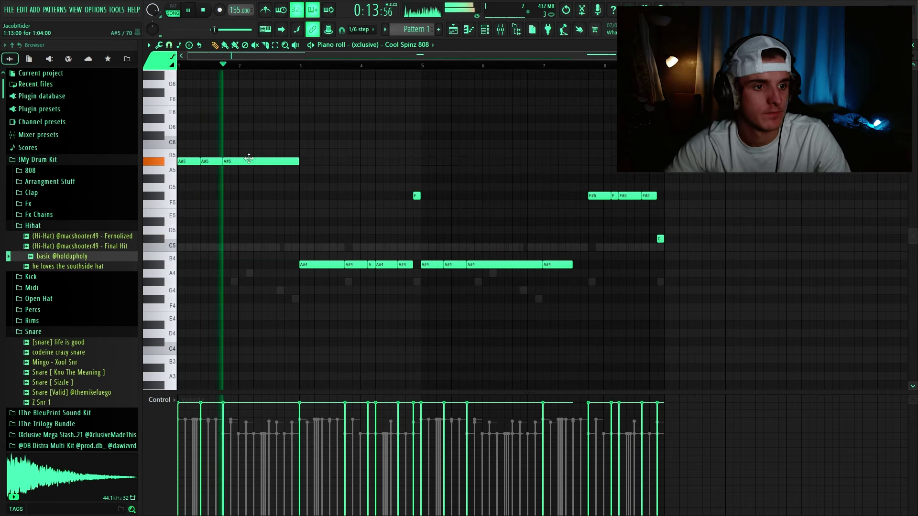
pyautogui.press('space')
pyautogui.hotkey('ctrl', 'z')
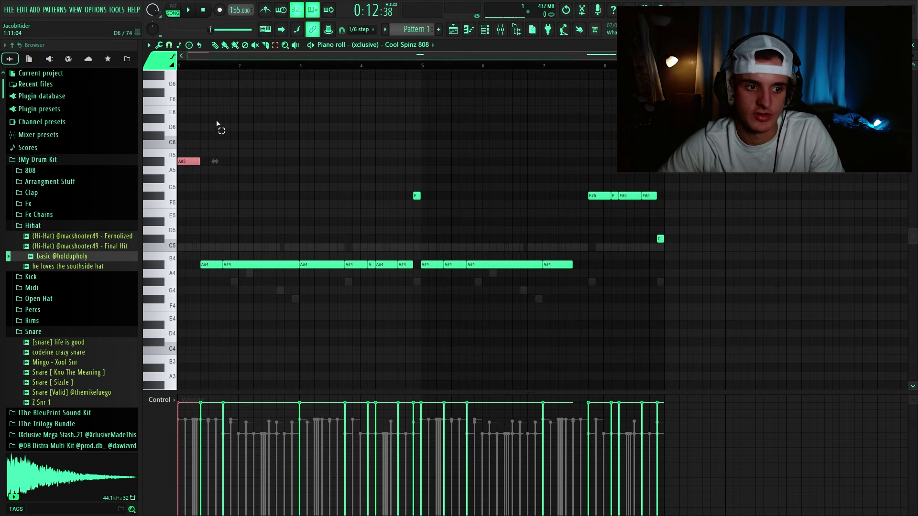
# - Select the A#4 notes across the first four bars and play back the 808 line
pyautogui.moveTo(197, 253); pyautogui.dragTo(458, 335)
pyautogui.click(366, 218)
pyautogui.press('space')
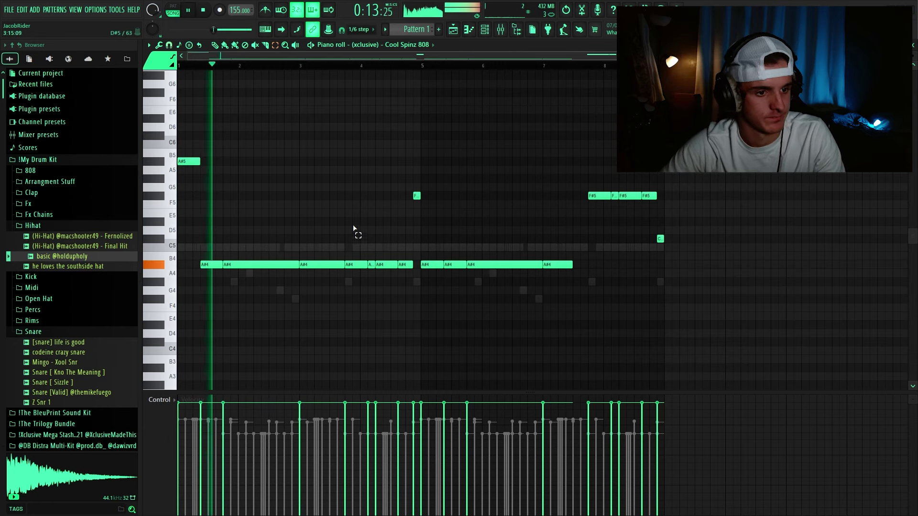
pyautogui.press('space')
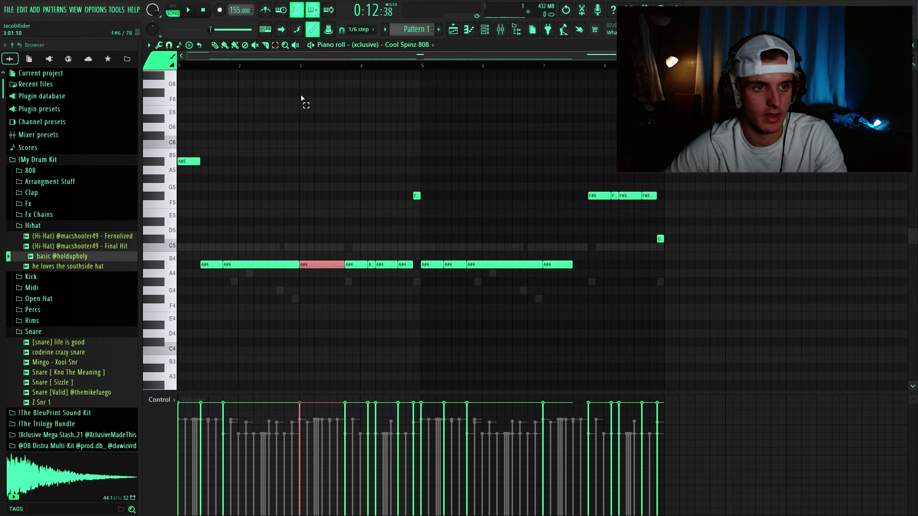
pyautogui.press('space')
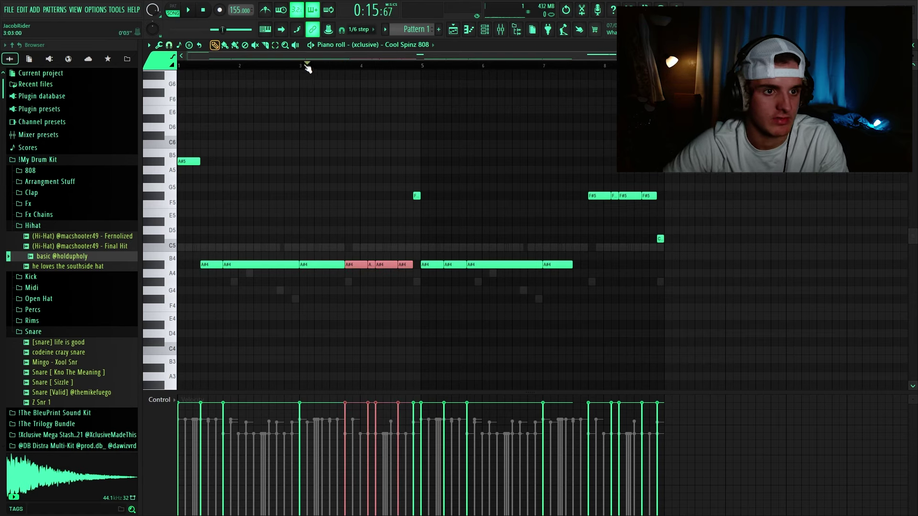
# - Try shifting the short A#4 notes in bar 4 one step later, listen to the result, and undo the shift
pyautogui.press('space')
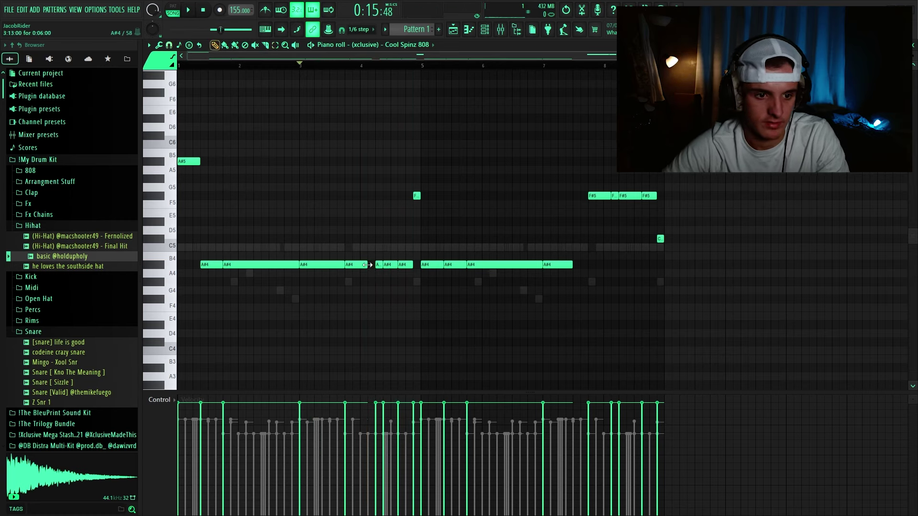
pyautogui.press('space')
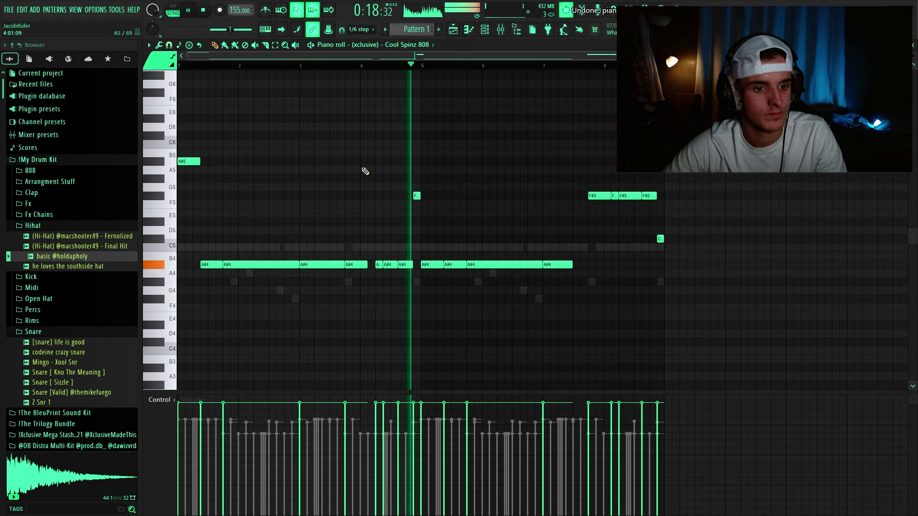
pyautogui.hotkey('ctrl', 'z')
pyautogui.press('space')
pyautogui.hotkey('ctrl', 'z')
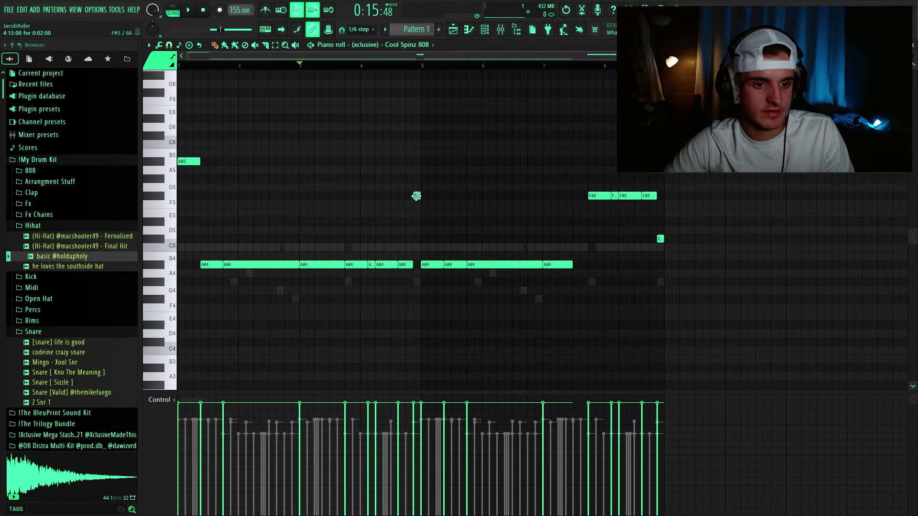
# - Play the 808 line from the middle of bar 4 and examine the A#4 note groups in both halves of the pattern
pyautogui.click(391, 65)
pyautogui.press('space')
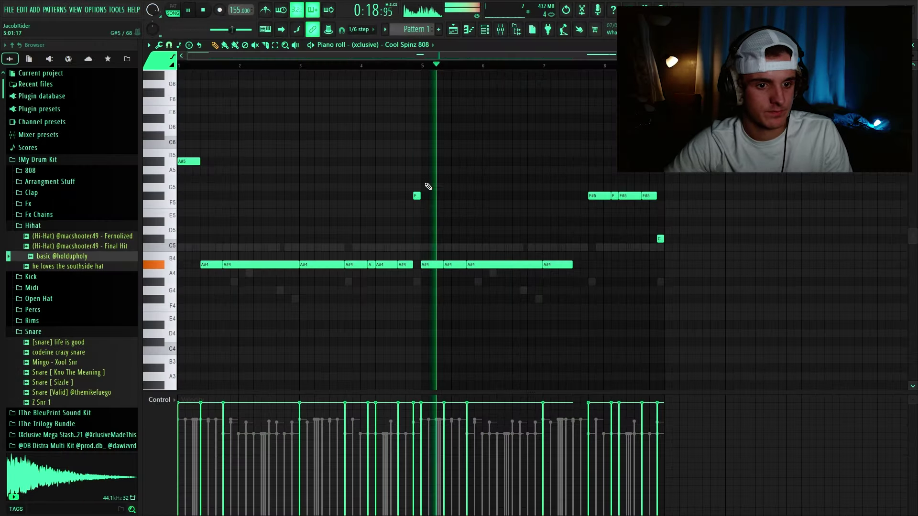
pyautogui.moveTo(426, 248); pyautogui.dragTo(550, 315)
pyautogui.press('space')
pyautogui.moveTo(437, 252); pyautogui.dragTo(529, 285)
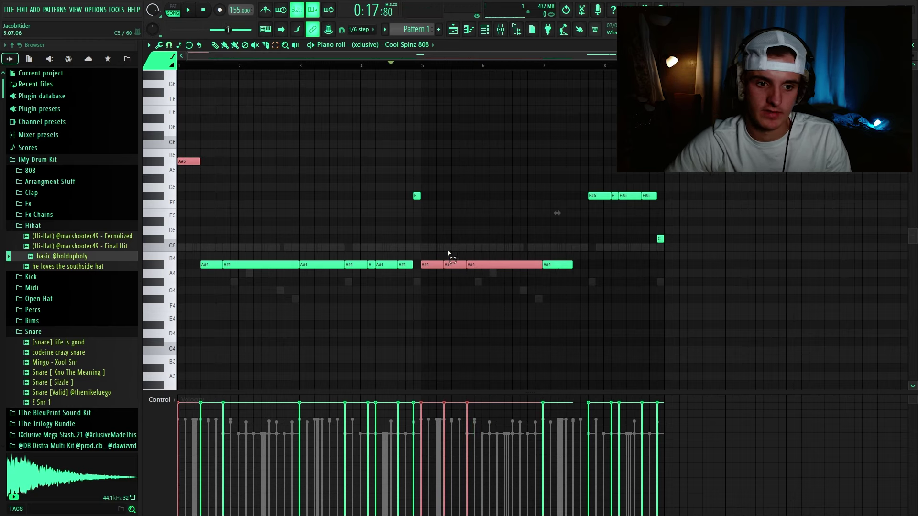
pyautogui.moveTo(200, 246); pyautogui.dragTo(340, 273)
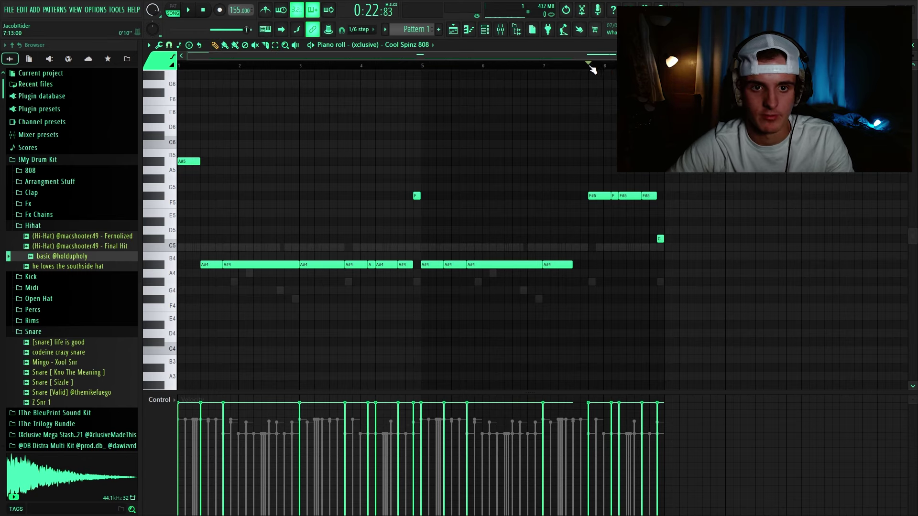
pyautogui.press('space')
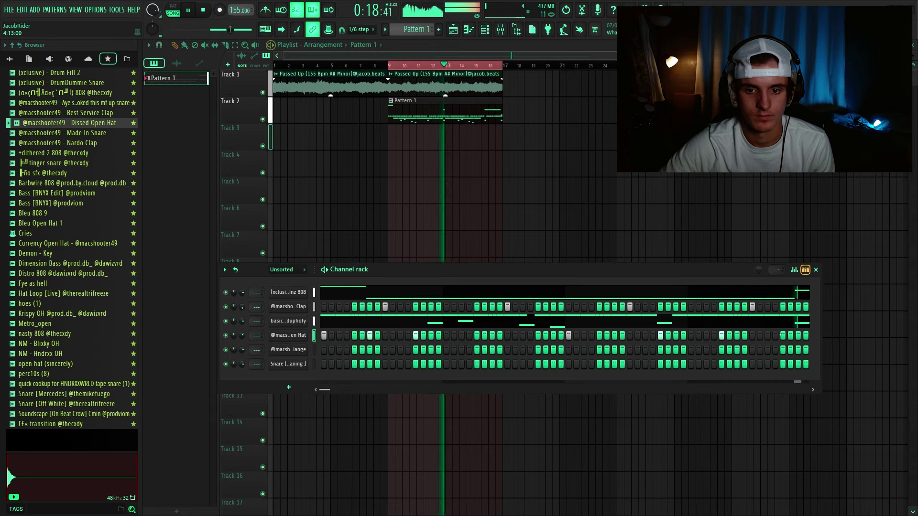
# - Duplicate the Dissed Open Hat notes from the first four bars into bars 5 to 8 in its piano roll
pyautogui.rightClick(280, 342)
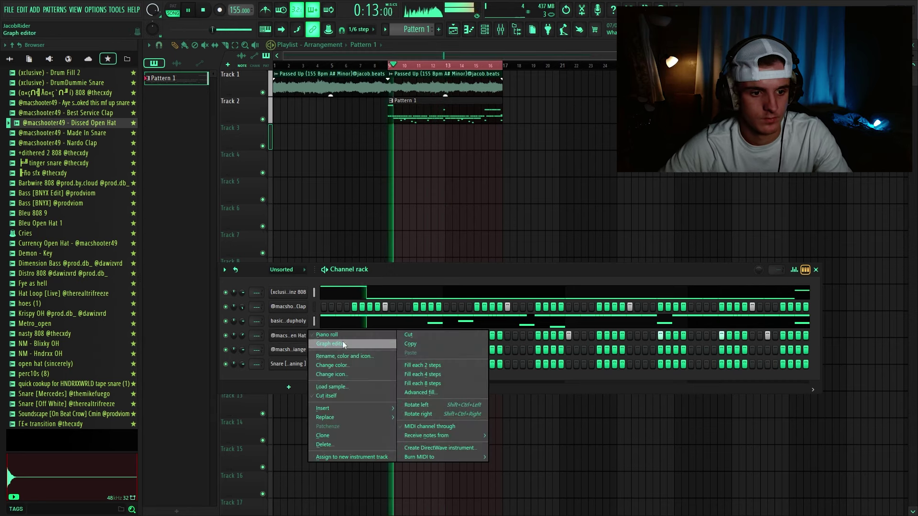
pyautogui.click(343, 340)
pyautogui.hotkey('ctrl', 'b')
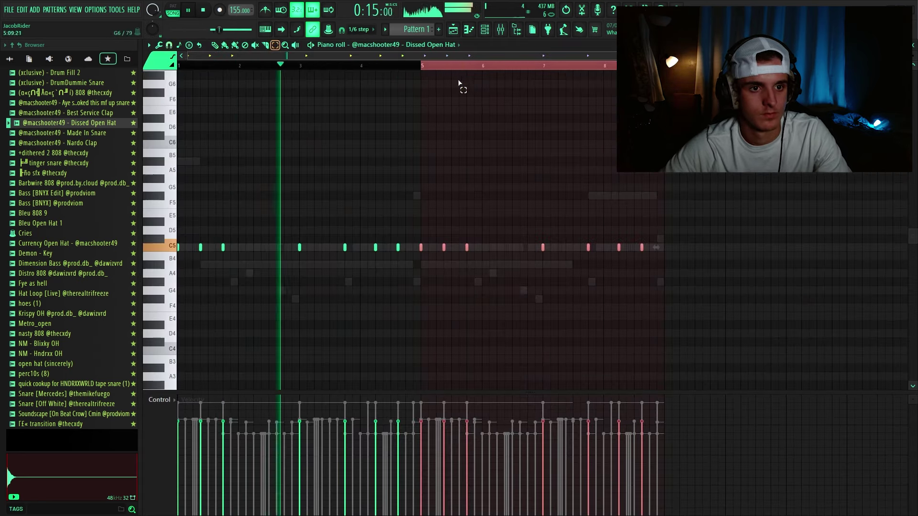
pyautogui.hotkey('ctrl', 'd')
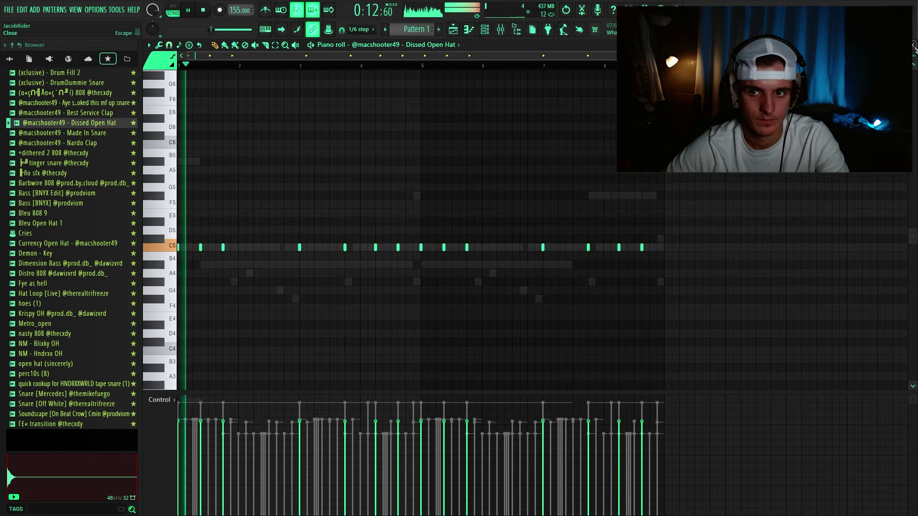
pyautogui.click(910, 44)
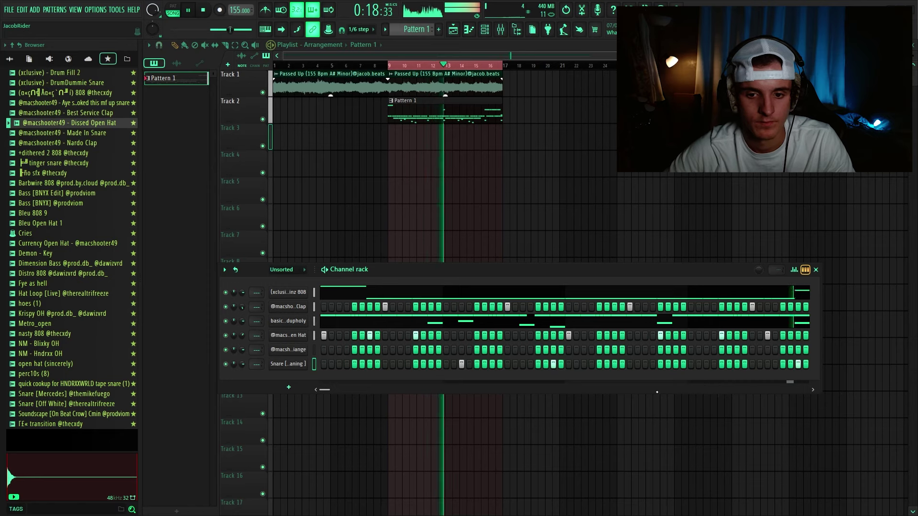
# - Duplicate the Snare [ Kno The Meaning ] notes from bars 1 to 4 into bars 5 to 8
pyautogui.rightClick(299, 365)
pyautogui.click(324, 363)
pyautogui.moveTo(420, 66); pyautogui.dragTo(178, 66)
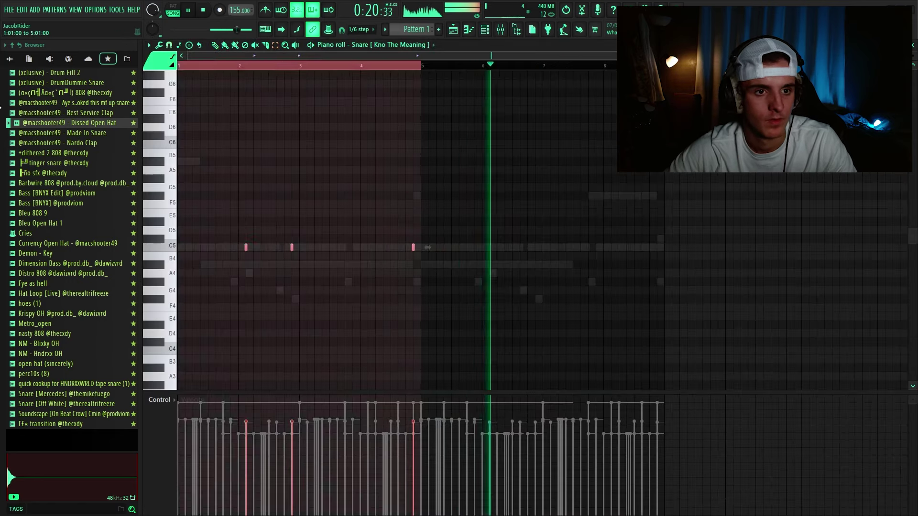
pyautogui.hotkey('ctrl', 'b')
pyautogui.hotkey('ctrl', 'd')
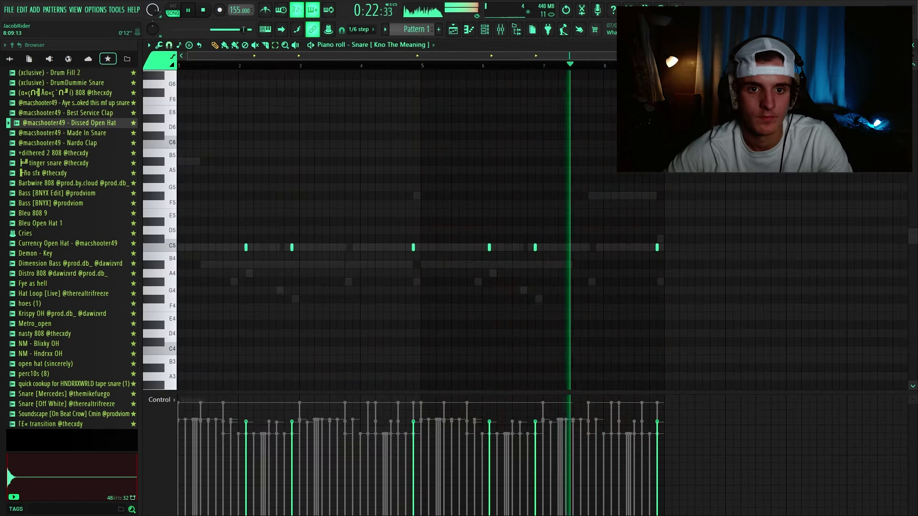
# - Place a descending snare fill in bar 8 with two F#5 hits, two D#5 hits and a C#5 hit
pyautogui.scroll(2, 606, 210)
pyautogui.click(604, 196)
pyautogui.hotkey('ctrl', 'z')
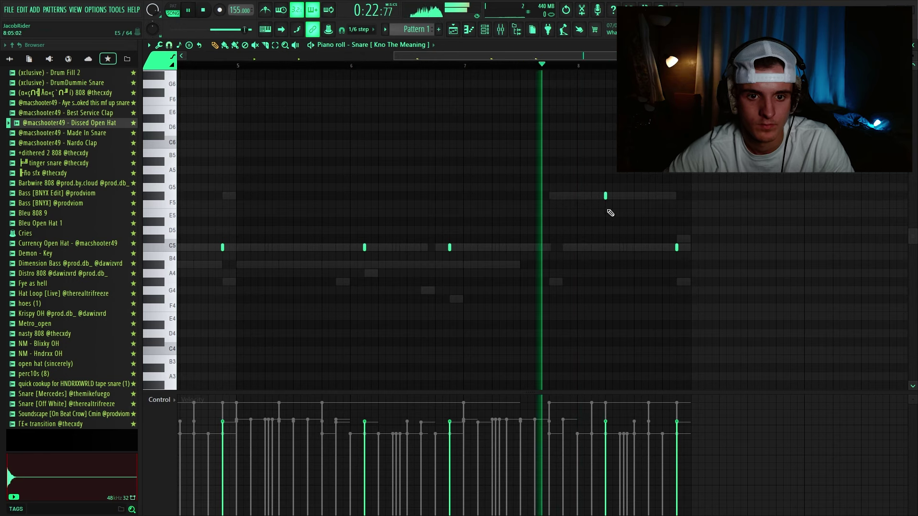
pyautogui.click(620, 196)
pyautogui.click(634, 222)
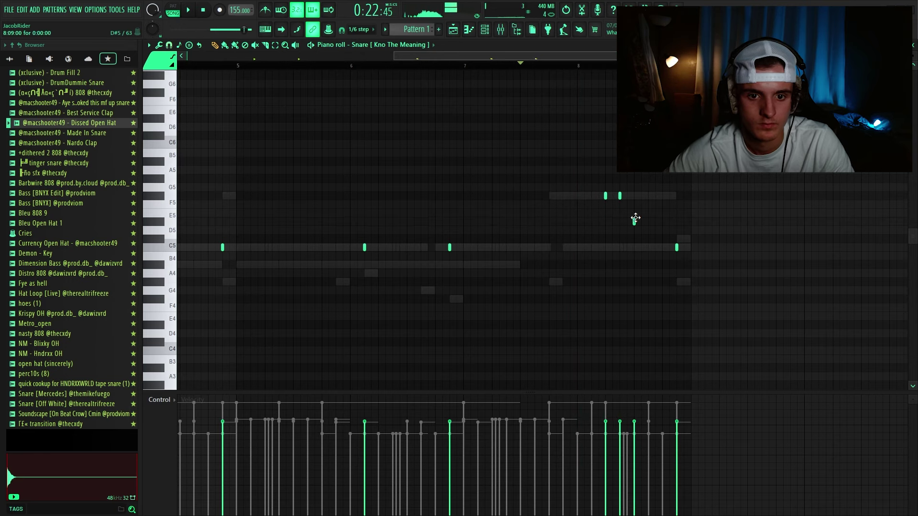
pyautogui.click(654, 221)
pyautogui.moveTo(653, 221); pyautogui.dragTo(663, 239)
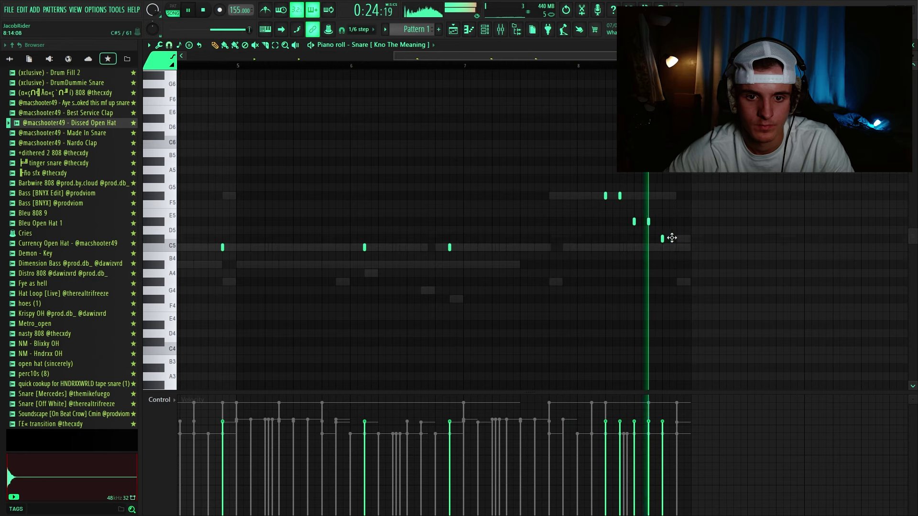
# - Add closely spaced C#5 snare hits near the end of bar 8 to form a quick roll
pyautogui.press('space')
pyautogui.scroll(3, 675, 239)
pyautogui.hotkey('ctrl', 'z')
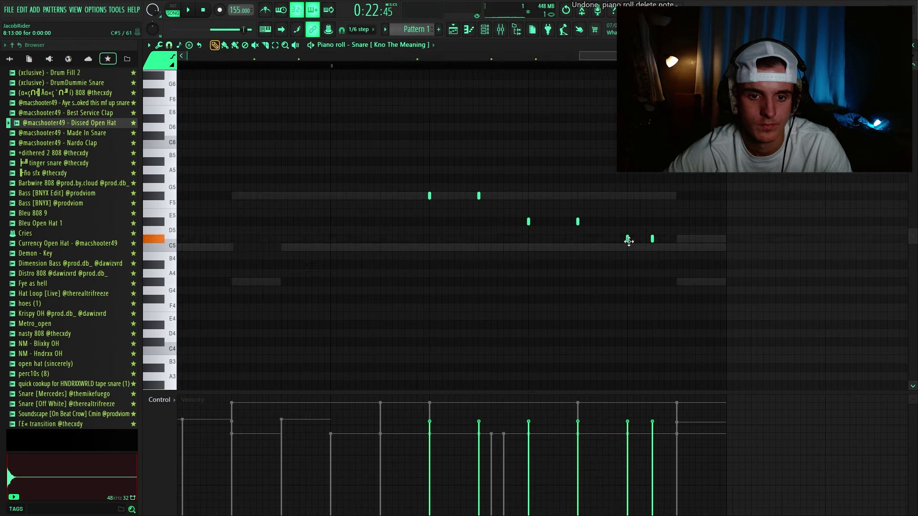
pyautogui.click(633, 239)
pyautogui.click(640, 239)
pyautogui.press('space')
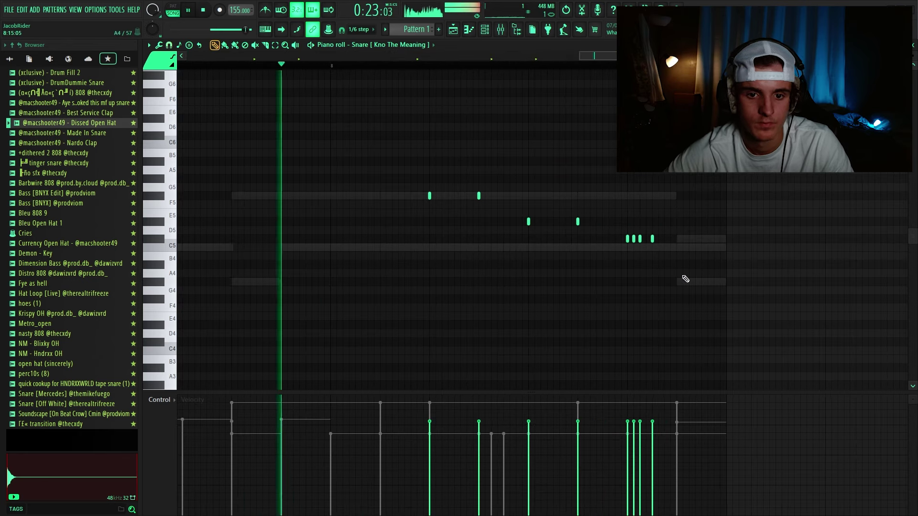
# - Add two A#4 snare hits after the C#5 roll, listen, and delete the second one
pyautogui.click(677, 264)
pyautogui.click(701, 265)
pyautogui.press('space')
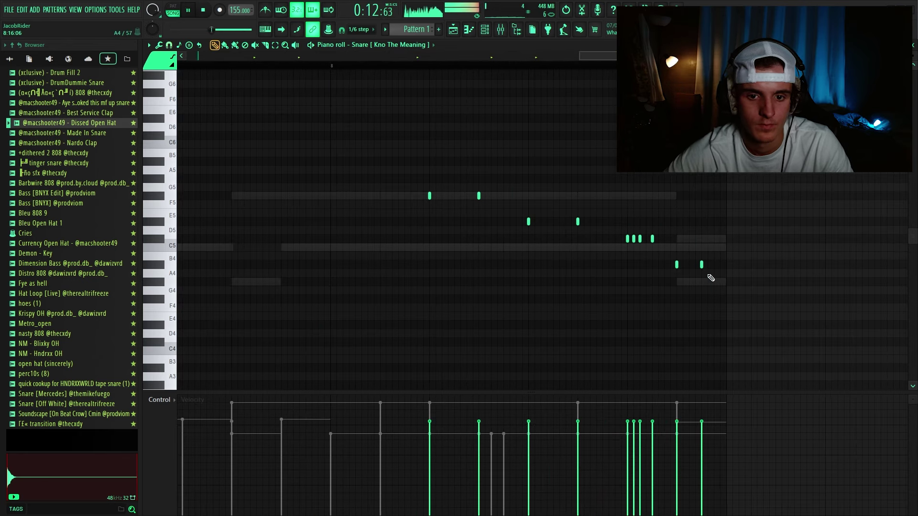
pyautogui.rightClick(700, 266)
# - Taper the velocities of the C#5 roll downward, delete its last hit, and return to the playlist and channel rack
pyautogui.moveTo(633, 431); pyautogui.dragTo(652, 447)
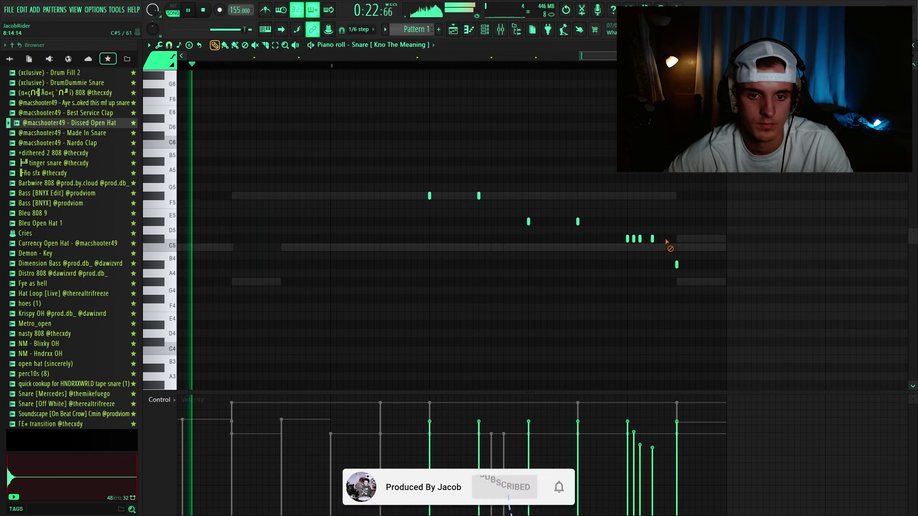
pyautogui.rightClick(652, 238)
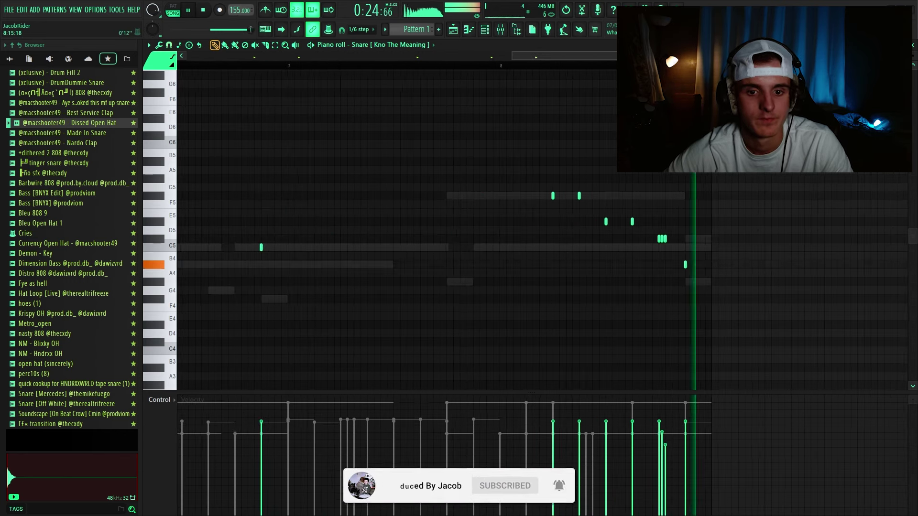
pyautogui.scroll(-5, 696, 66)
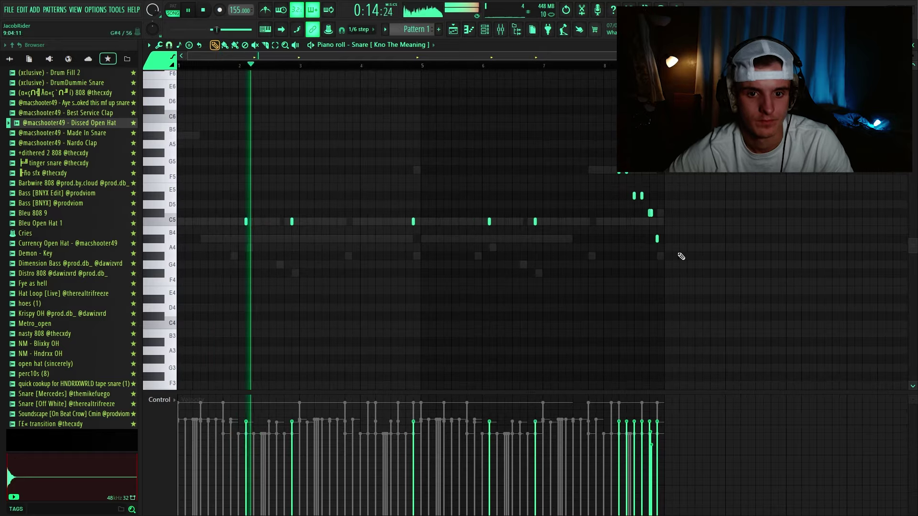
pyautogui.press('F7')
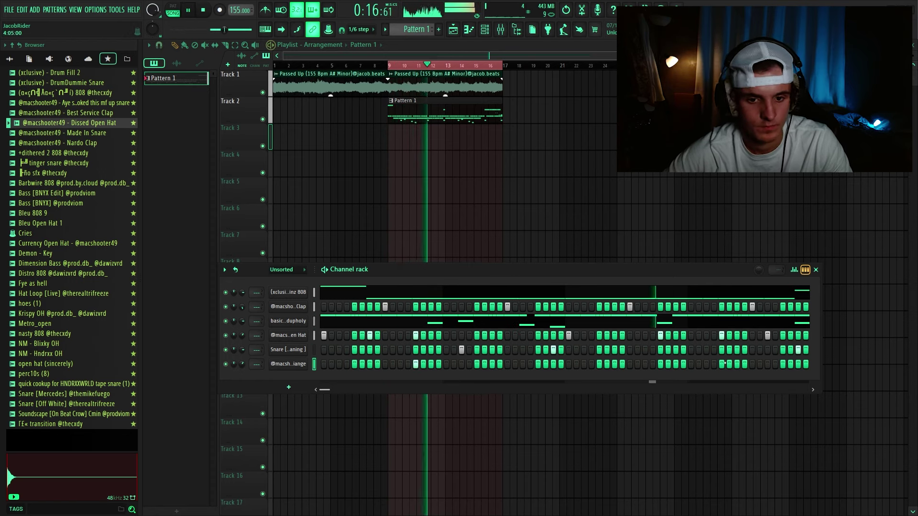
# - Open the triangle channel's piano roll and duplicate its bar 1 C5 hit four bars ahead into bar 5
pyautogui.rightClick(288, 364)
pyautogui.click(325, 369)
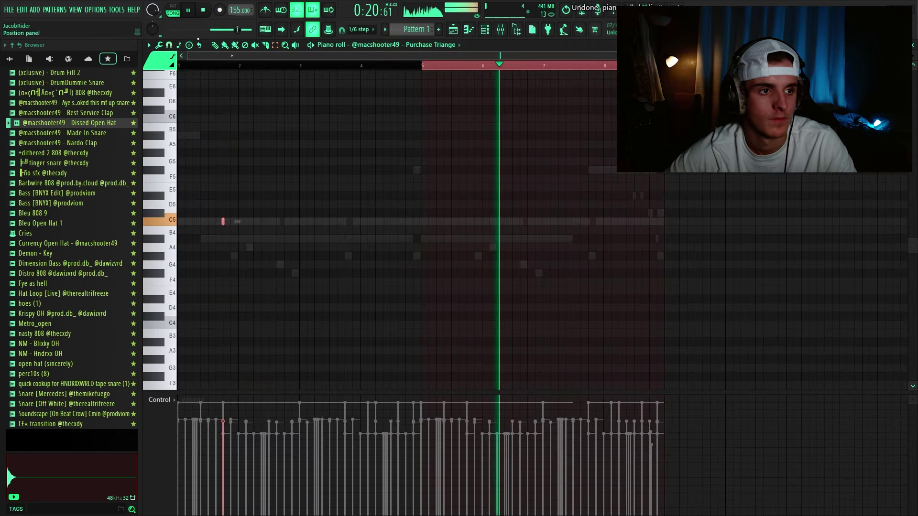
pyautogui.click(168, 44)
pyautogui.click(183, 68)
pyautogui.keyDown('ctrl'); pyautogui.click(422, 67); pyautogui.keyUp('ctrl')
pyautogui.hotkey('ctrl', 'b')
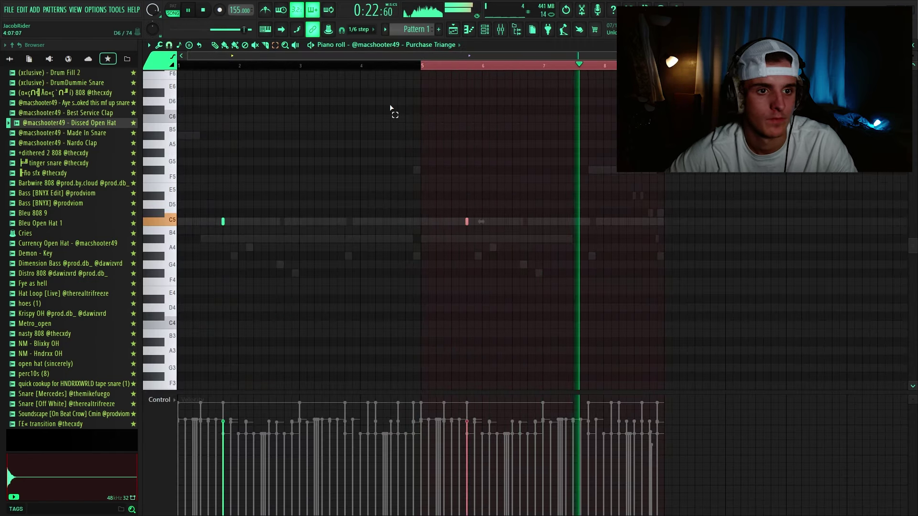
pyautogui.keyDown('ctrl'); pyautogui.click(475, 68); pyautogui.keyUp('ctrl')
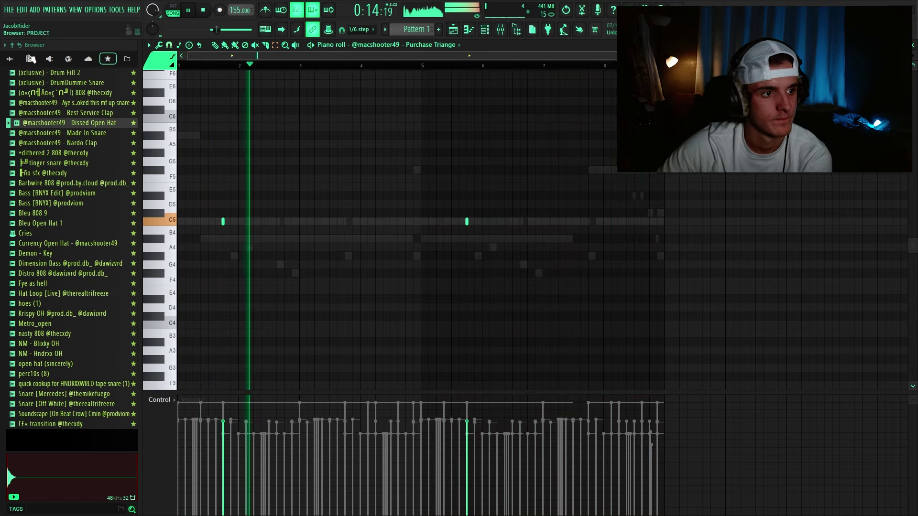
# - Browse the Snare samples in the !My Drum Kit folder, then collapse the folder
pyautogui.click(10, 59)
pyautogui.click(32, 225)
pyautogui.click(32, 291)
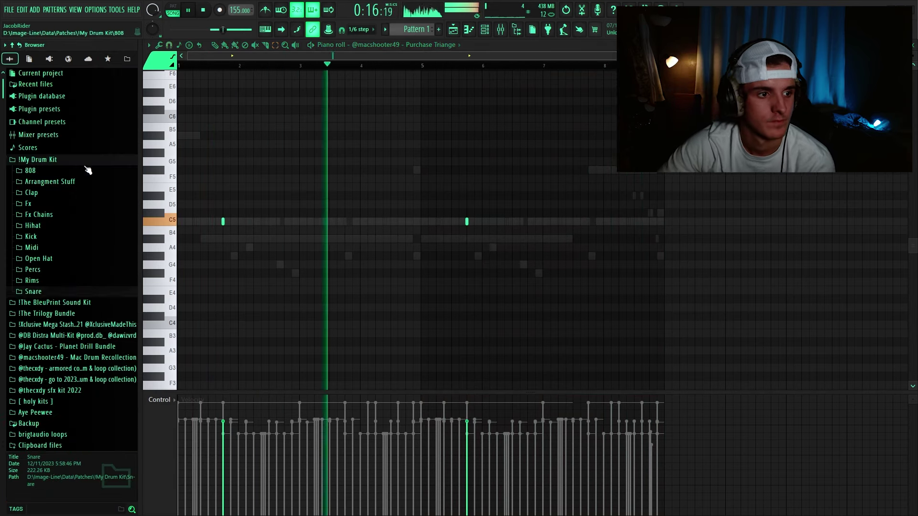
pyautogui.click(86, 170)
pyautogui.click(86, 160)
# - Open the open hat channel's piano roll from the channel rack to review its hits
pyautogui.click(487, 30)
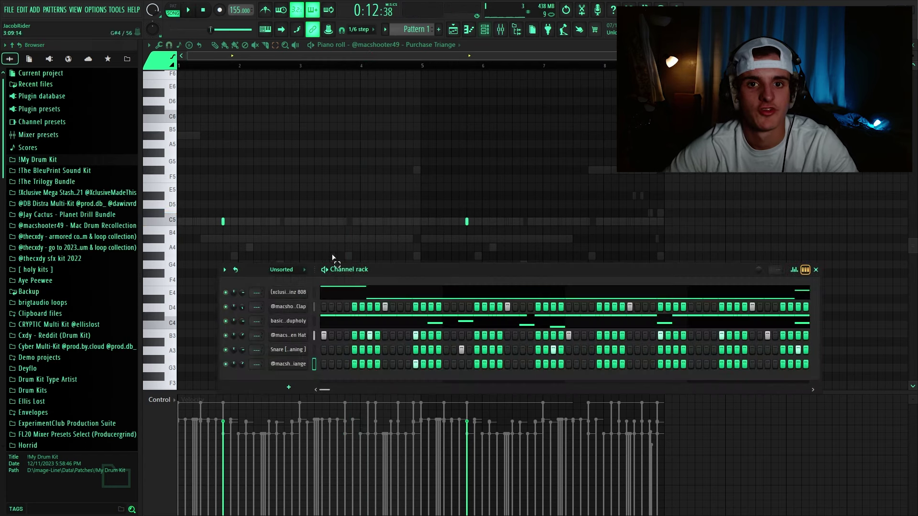
pyautogui.rightClick(314, 335)
pyautogui.click(325, 335)
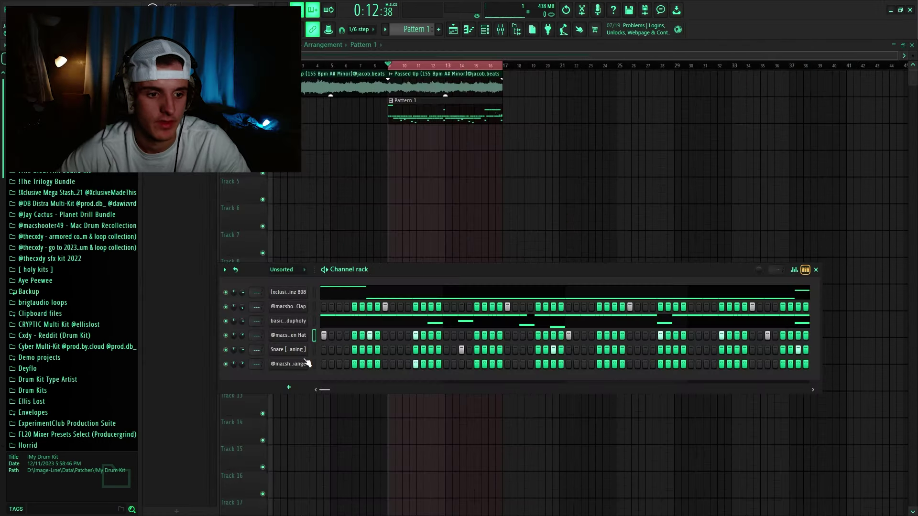
# - Open the snare channel's piano roll, mark the main C5 hits, and play back the pattern
pyautogui.rightClick(306, 349)
pyautogui.click(325, 350)
pyautogui.moveTo(236, 209); pyautogui.dragTo(601, 242)
pyautogui.keyDown('ctrl'); pyautogui.click(600, 242); pyautogui.keyUp('ctrl')
pyautogui.click(612, 65)
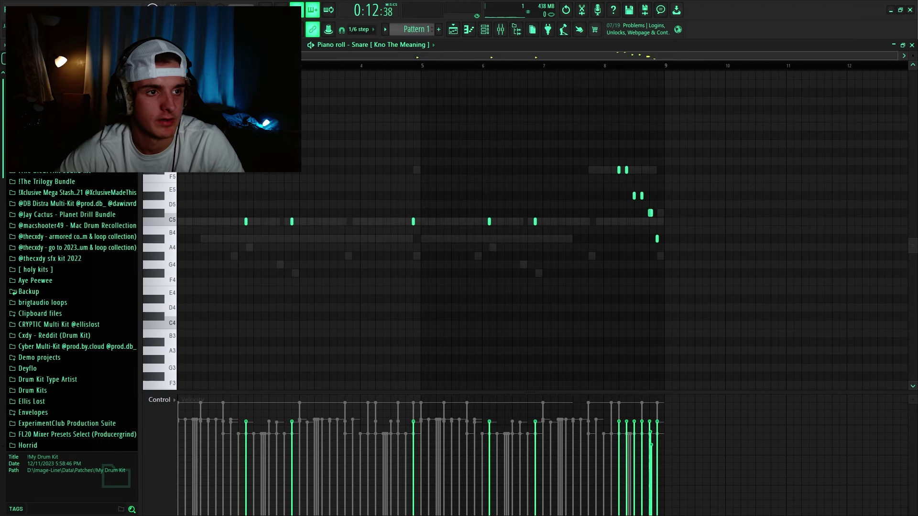
pyautogui.press('space')
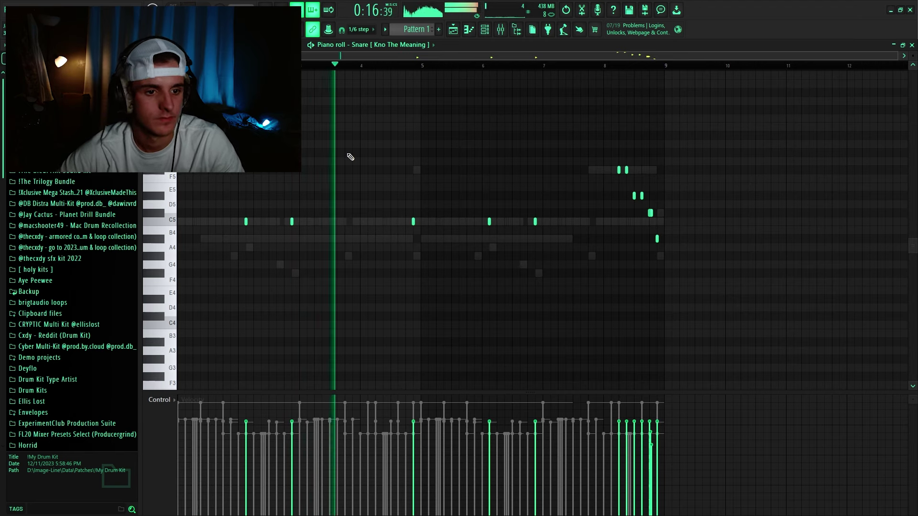
pyautogui.press('space')
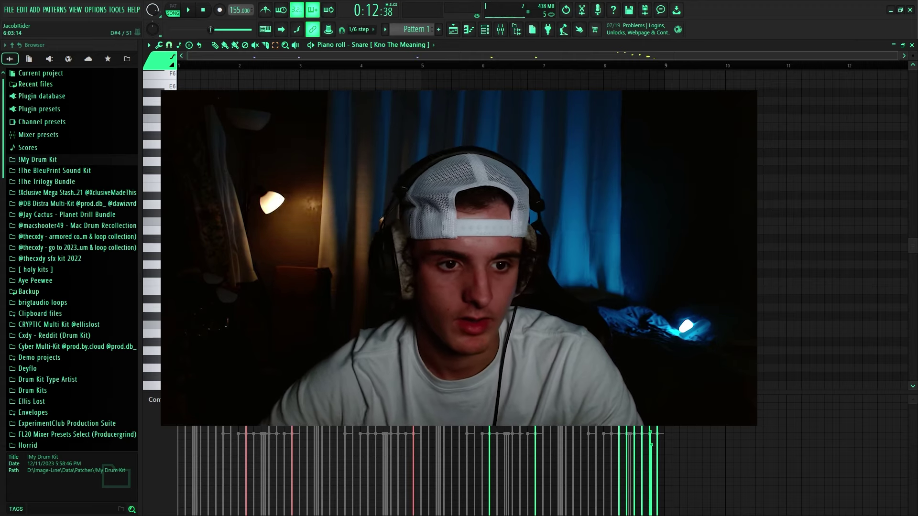
# - Highlight the descending snare fill in bar 8 and play the pattern from the start of that bar
pyautogui.hotkey('ctrl', 'd')
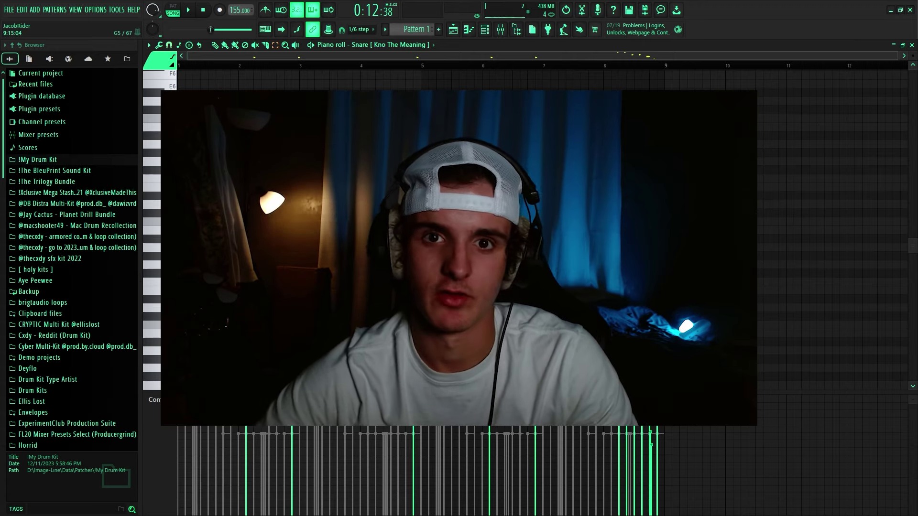
pyautogui.moveTo(719, 164); pyautogui.dragTo(625, 66)
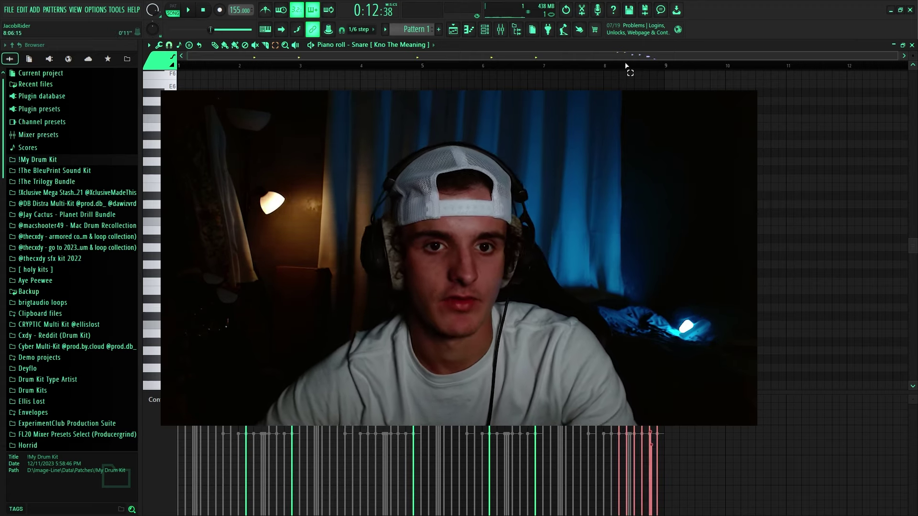
pyautogui.scroll(3, 615, 66)
pyautogui.click(593, 66)
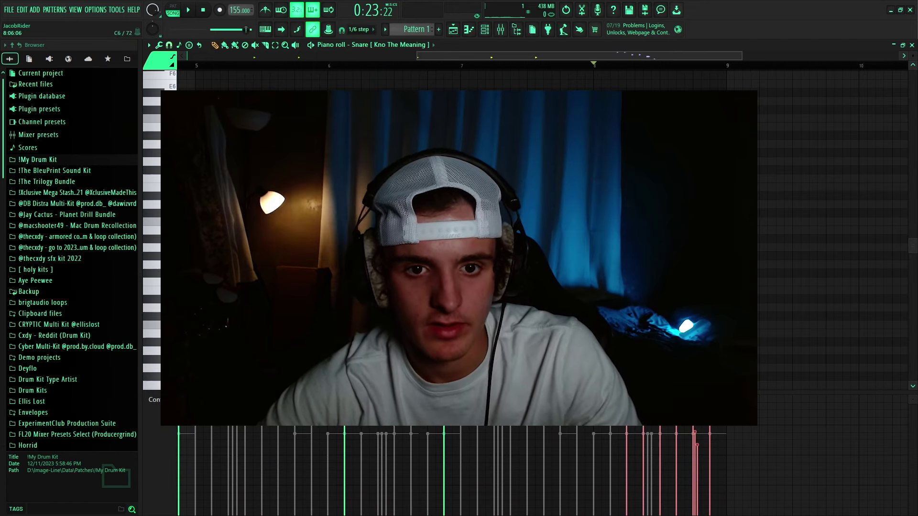
pyautogui.press('space')
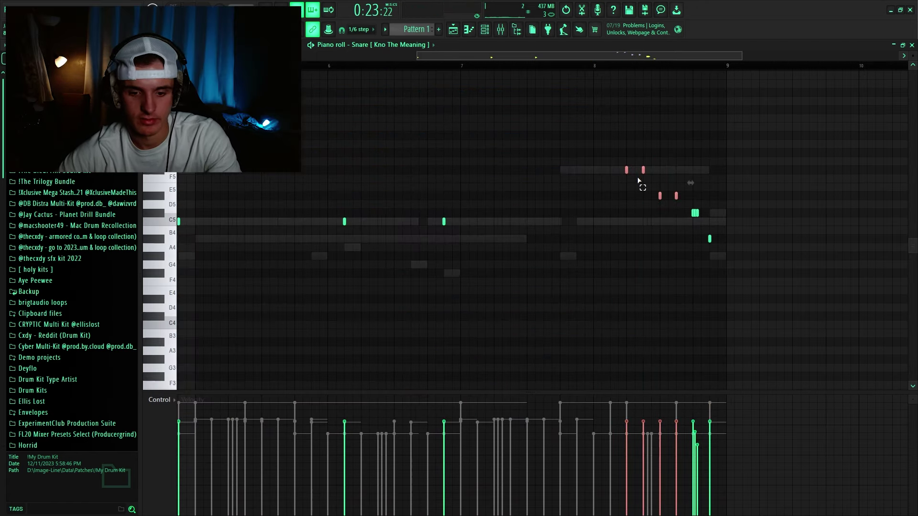
pyautogui.click(660, 201)
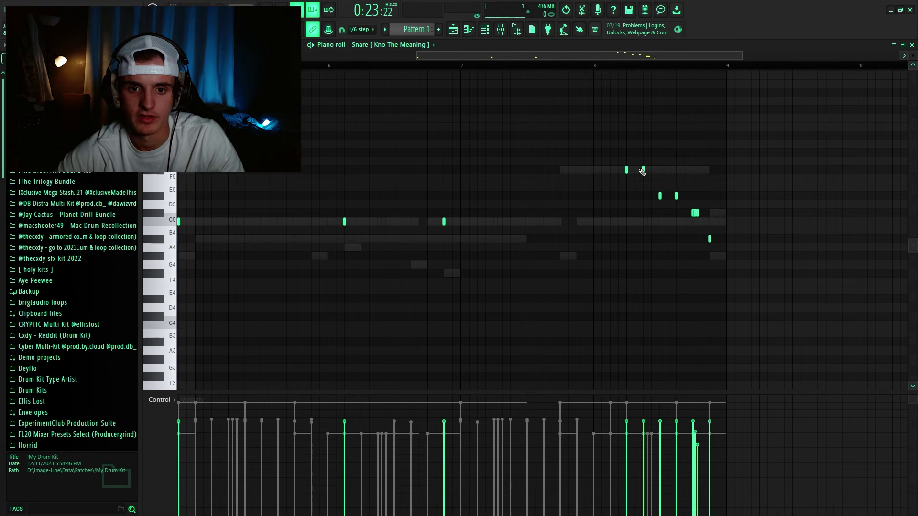
# - Examine the C#5 snare roll near the end of bar 8 up close, including its tapering velocities
pyautogui.moveTo(614, 158); pyautogui.dragTo(748, 277)
pyautogui.keyDown('ctrl'); pyautogui.click(726, 149); pyautogui.keyUp('ctrl')
pyautogui.scroll(2, 715, 68)
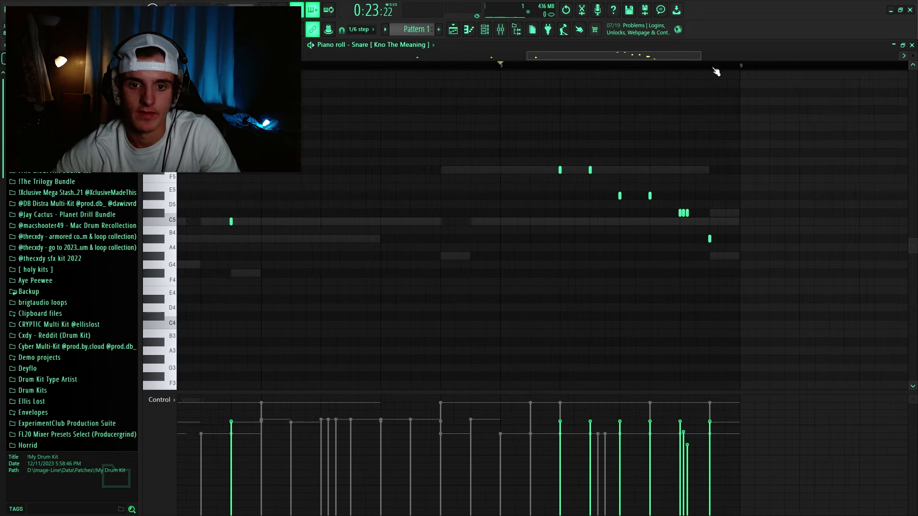
pyautogui.scroll(3, 715, 69)
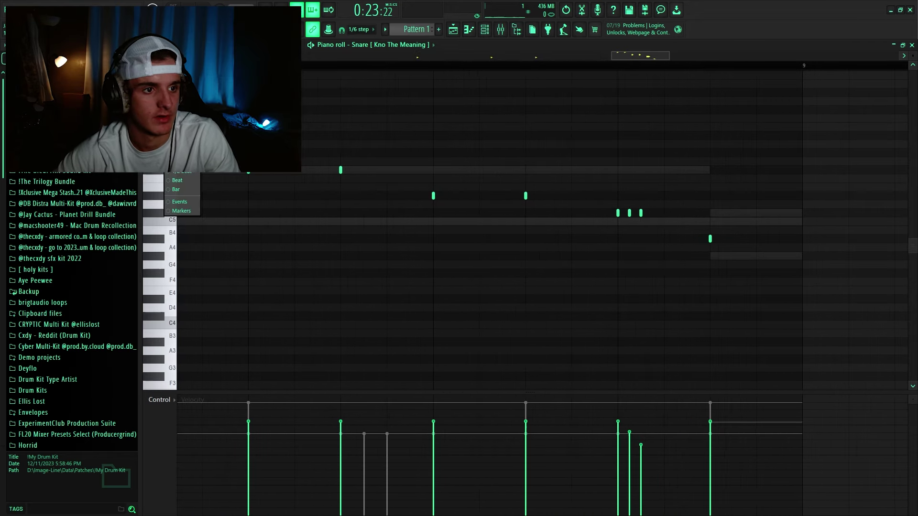
pyautogui.moveTo(616, 206); pyautogui.dragTo(651, 278)
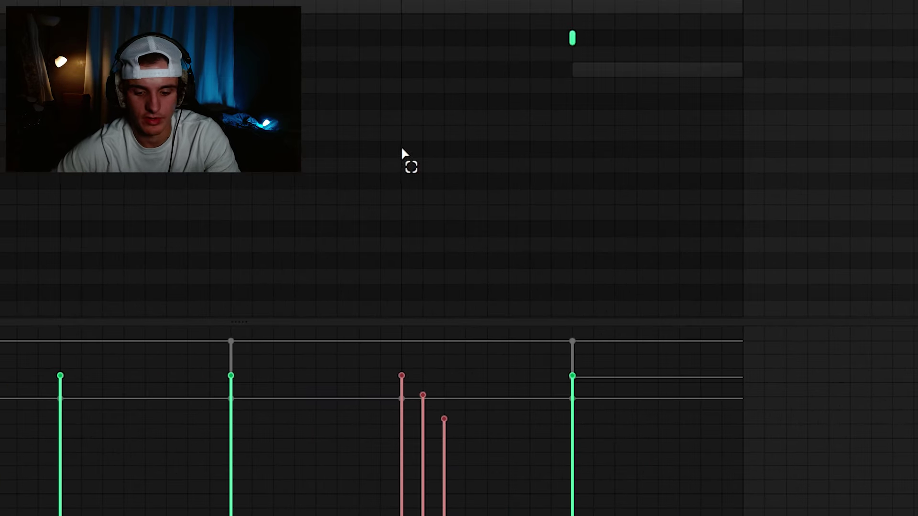
pyautogui.moveTo(417, 323); pyautogui.dragTo(389, 328)
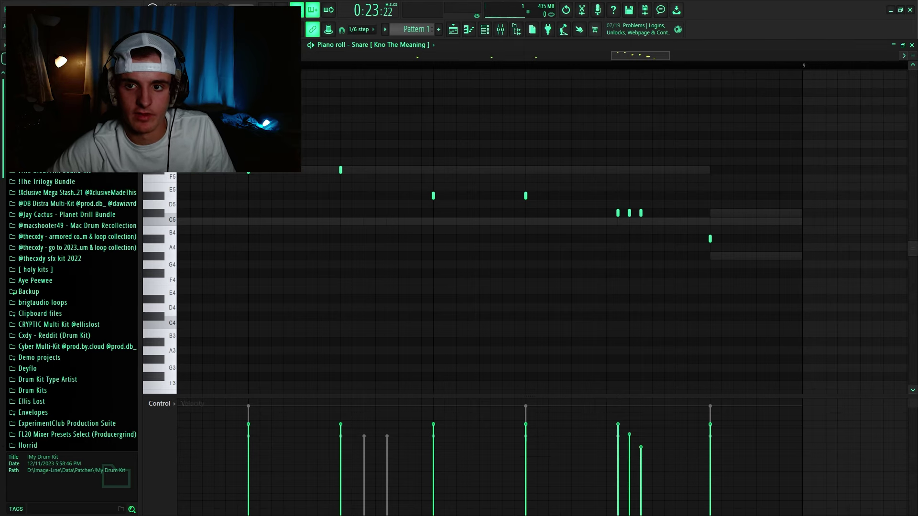
# - Reopen the triangle channel's piano roll, play its two C5 hits from the start, and bring back the channel rack
pyautogui.press('Escape')
pyautogui.rightClick(297, 364)
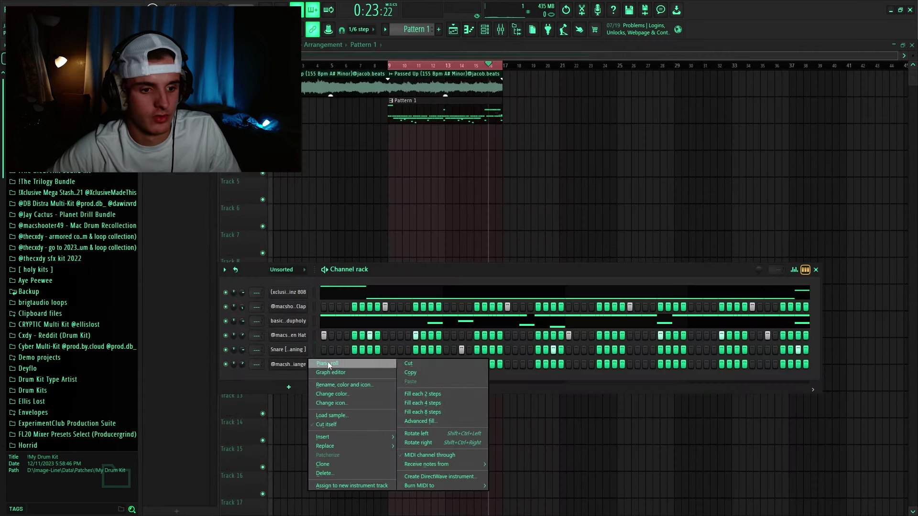
pyautogui.click(326, 371)
pyautogui.scroll(-5, 363, 61)
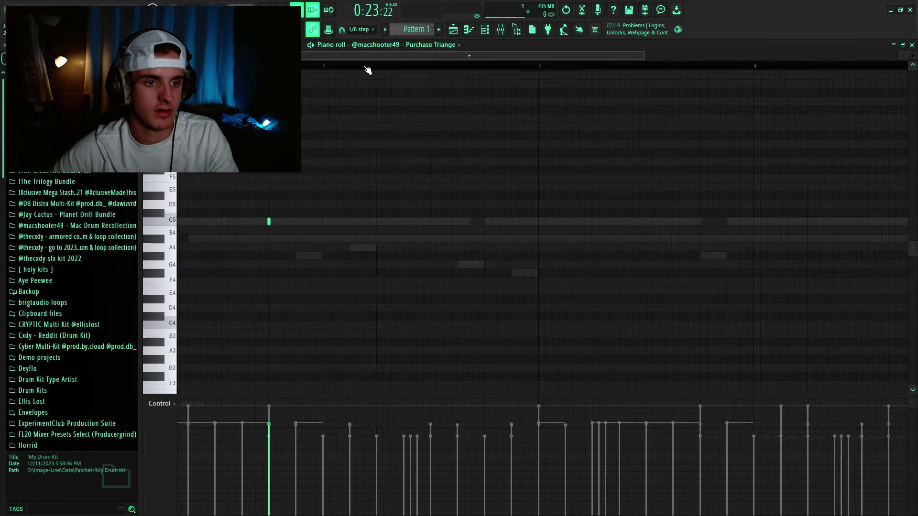
pyautogui.scroll(-1, 205, 187)
pyautogui.click(169, 198)
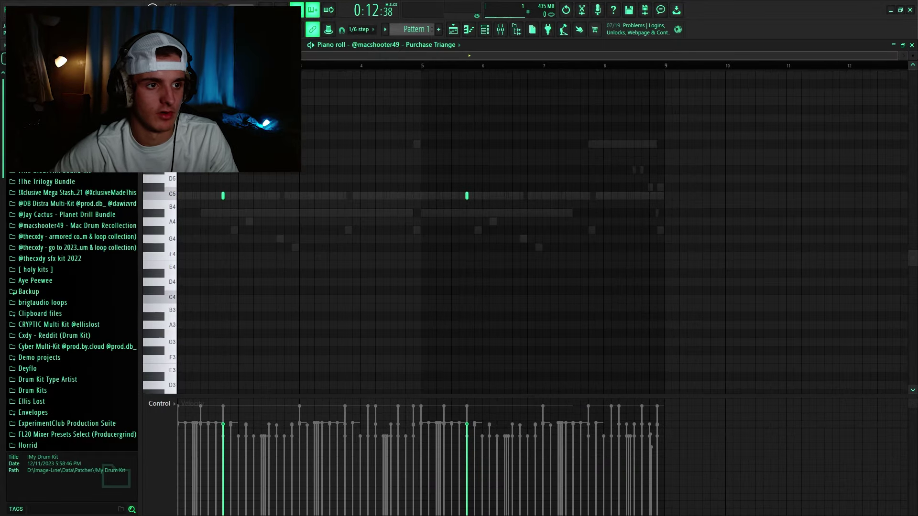
pyautogui.click(182, 83)
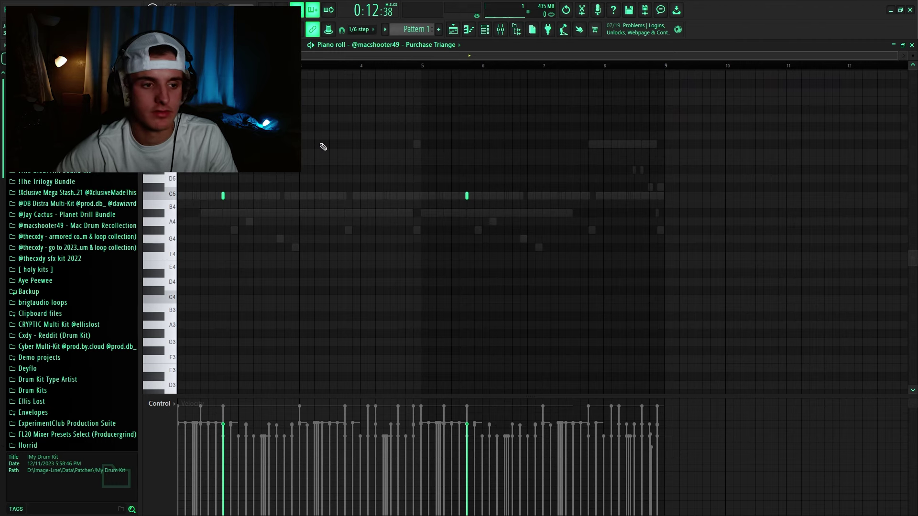
pyautogui.press('space')
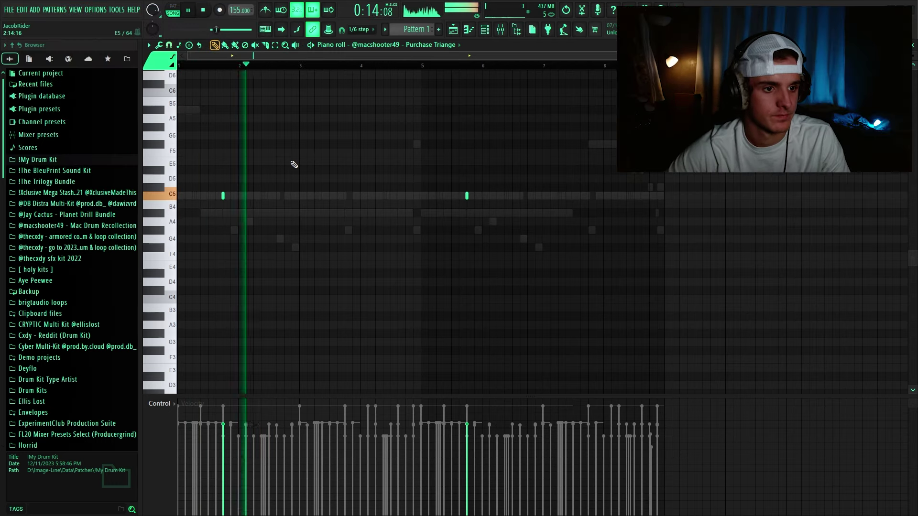
pyautogui.press('space')
pyautogui.click(484, 30)
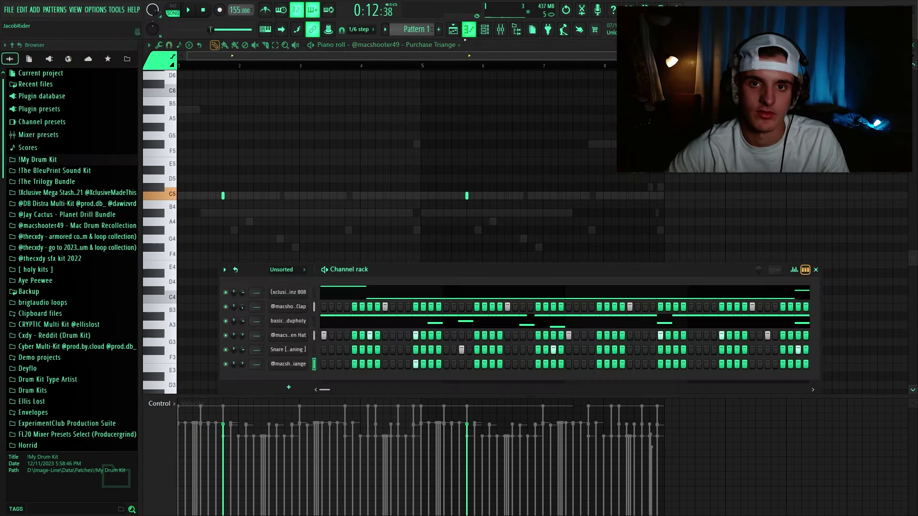